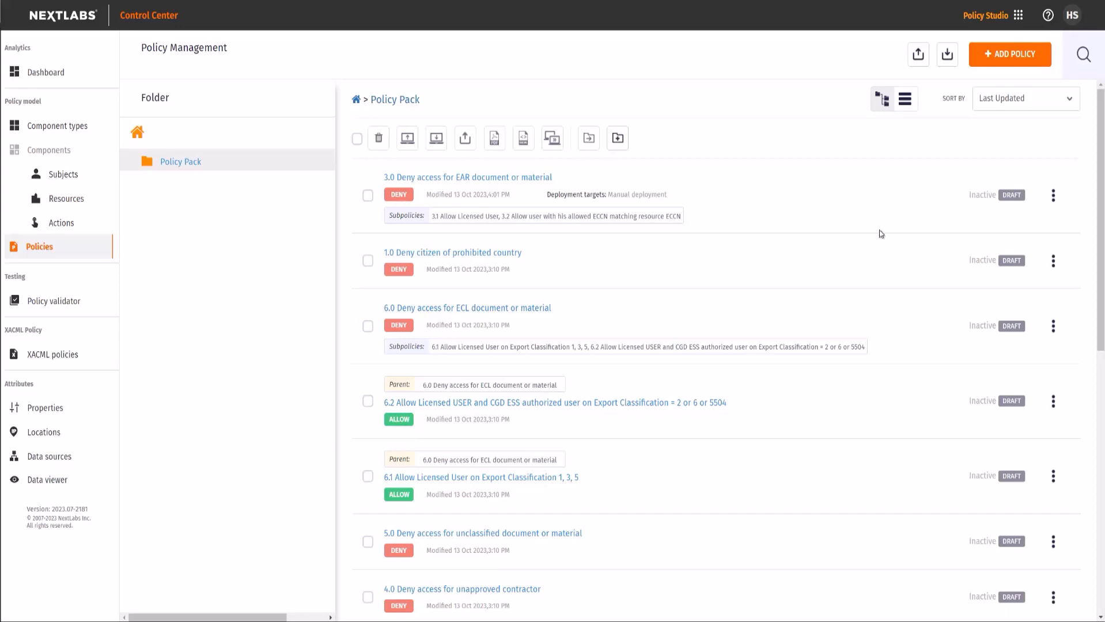
Create two folders named PII and EAR at the root level of the policy list
left_click(357, 101)
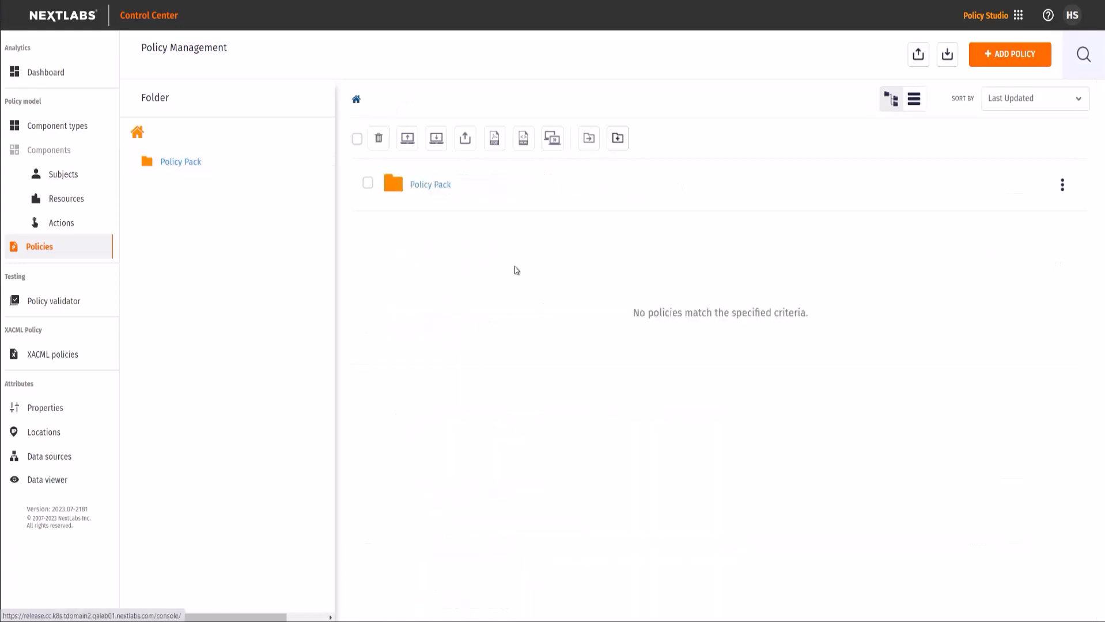
left_click(622, 141)
type("PII")
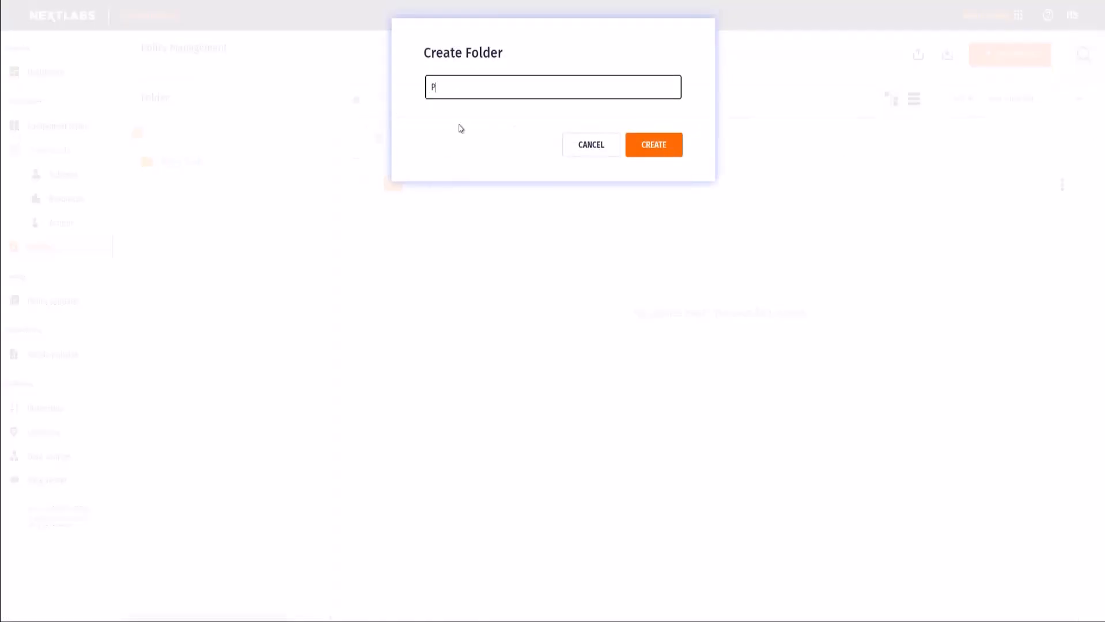
left_click(654, 146)
left_click(618, 138)
key("BackSpace")
type("EAR")
left_click(658, 150)
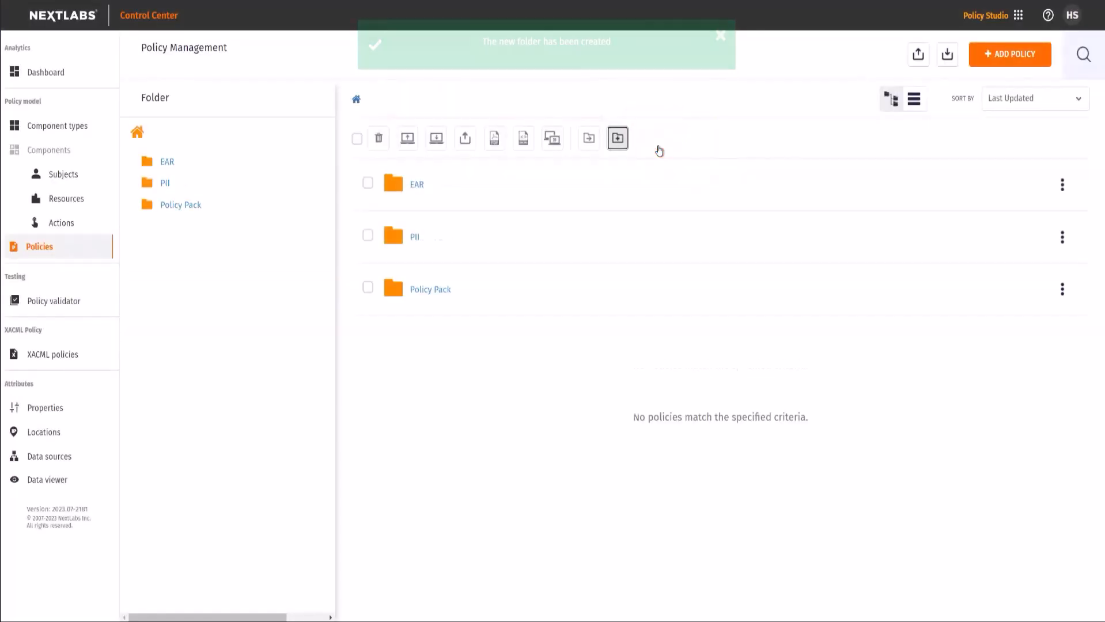
Open policy 2.0 Deny access for ITAR document or material in Policy Pack and review its hierarchy, resource and action components, and deny obligations
left_click(433, 290)
scroll(471, 329, "down", 10)
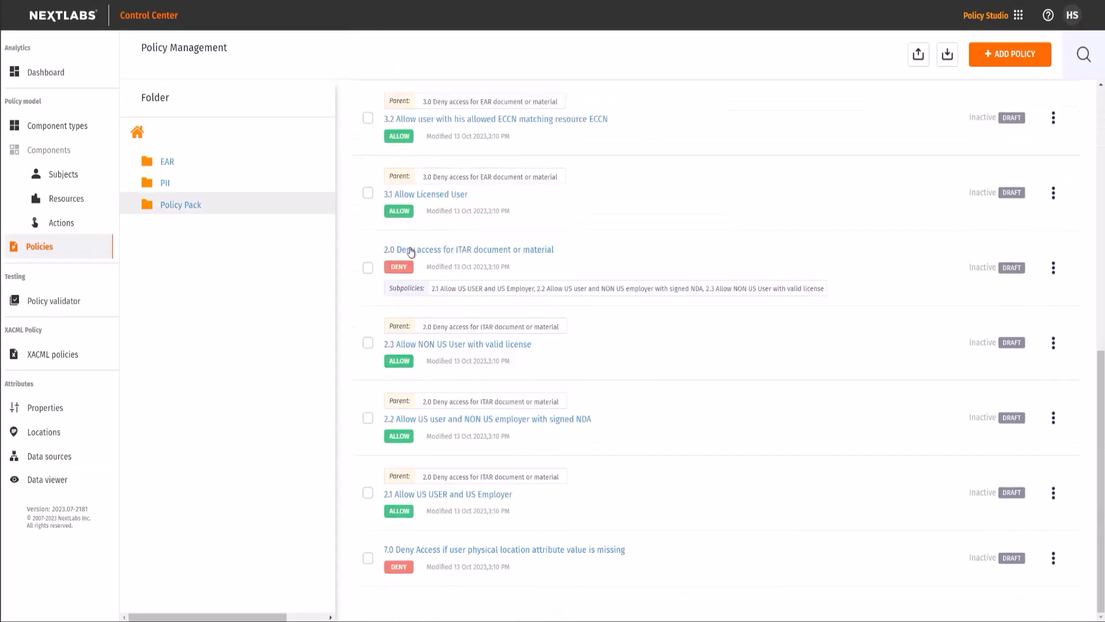
left_click(460, 254)
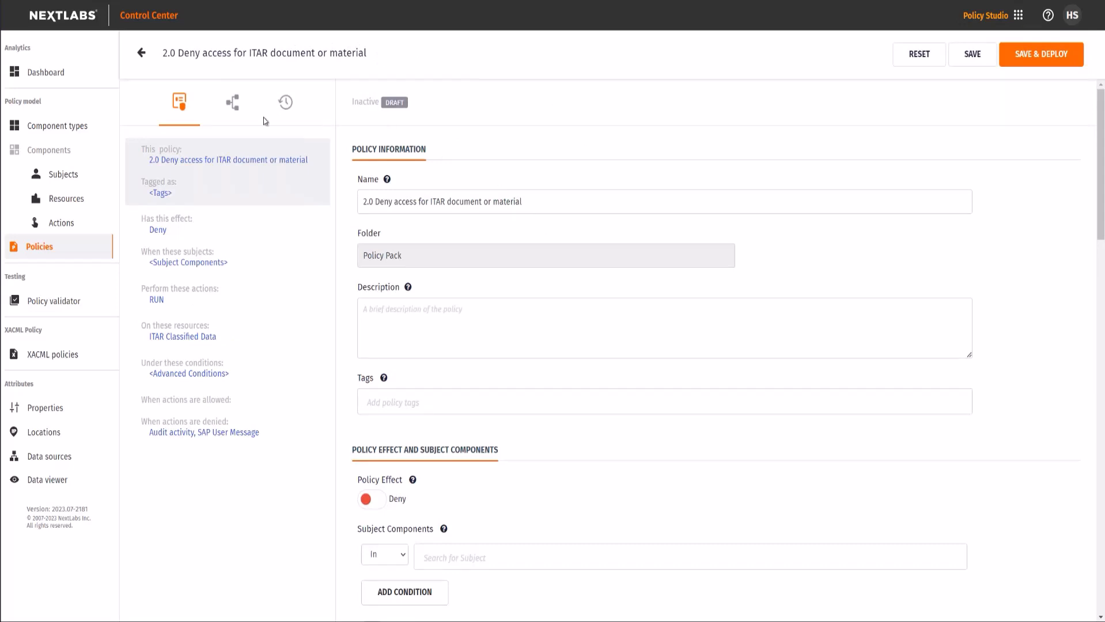
left_click(219, 108)
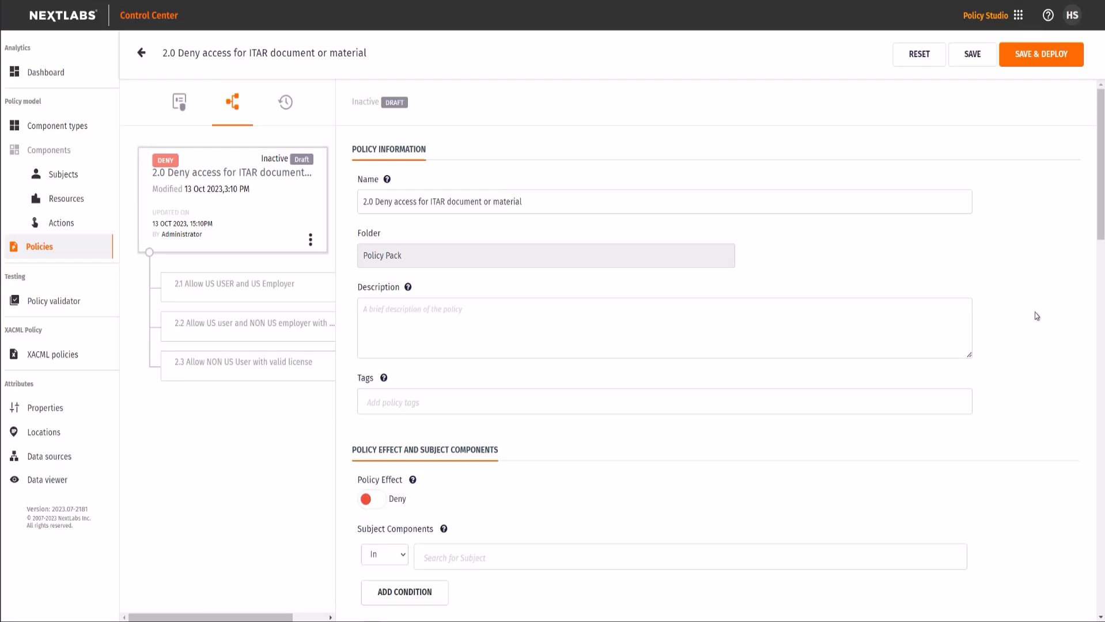
scroll(1035, 312, "down", 6)
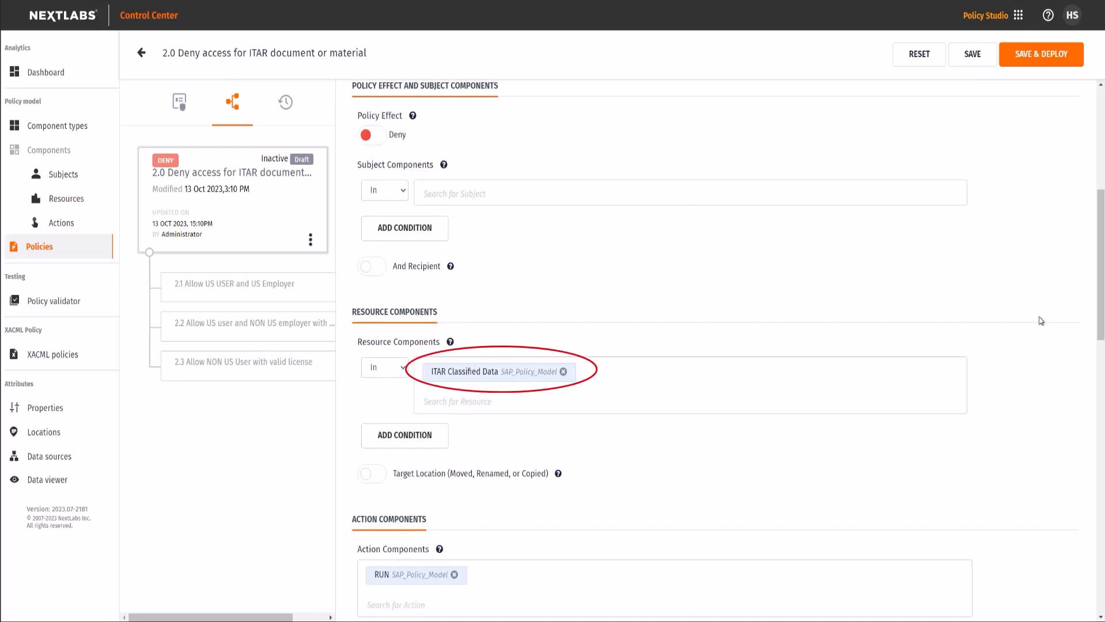
scroll(1040, 321, "down", 6)
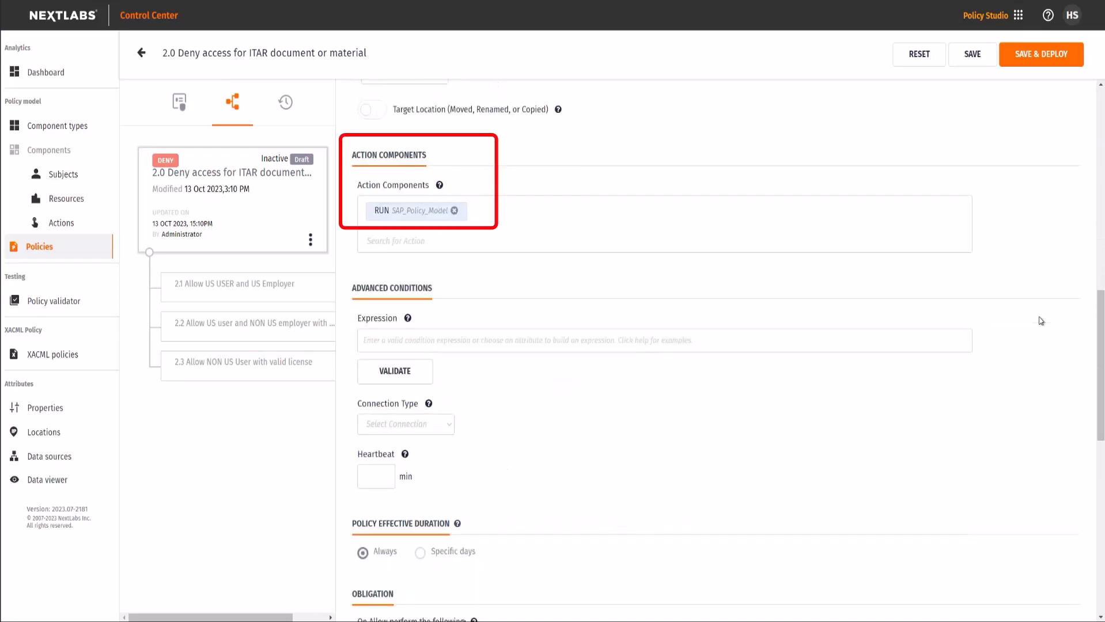
scroll(1040, 321, "down", 7)
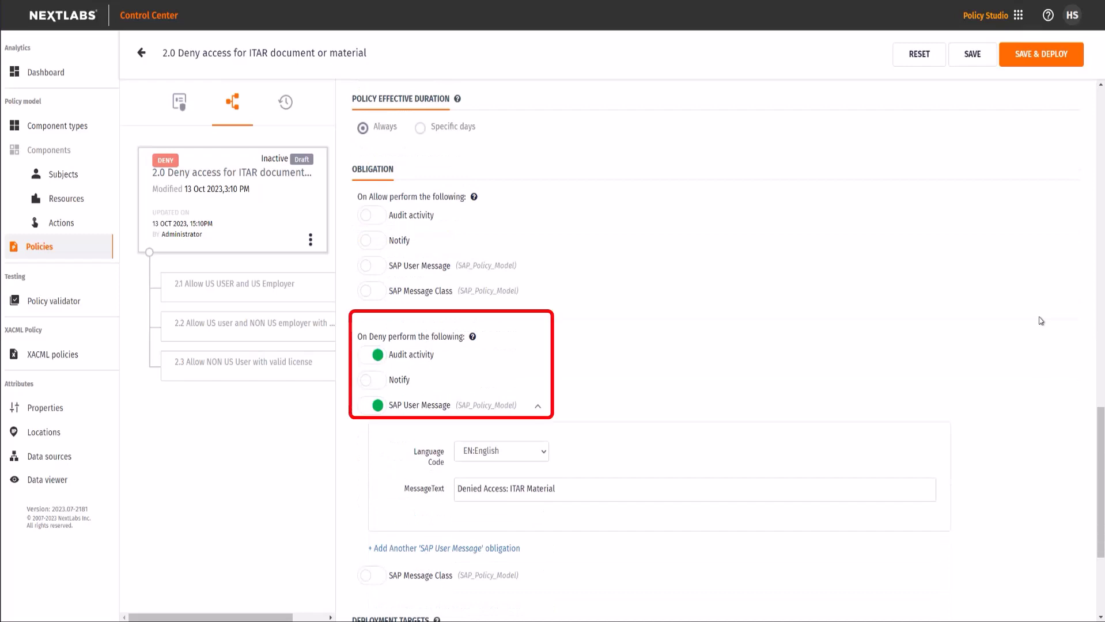
Open subpolicy 2.1 Allow US USER and US Employer and inspect the definition of its USA Citizenship subject component
left_click(299, 292)
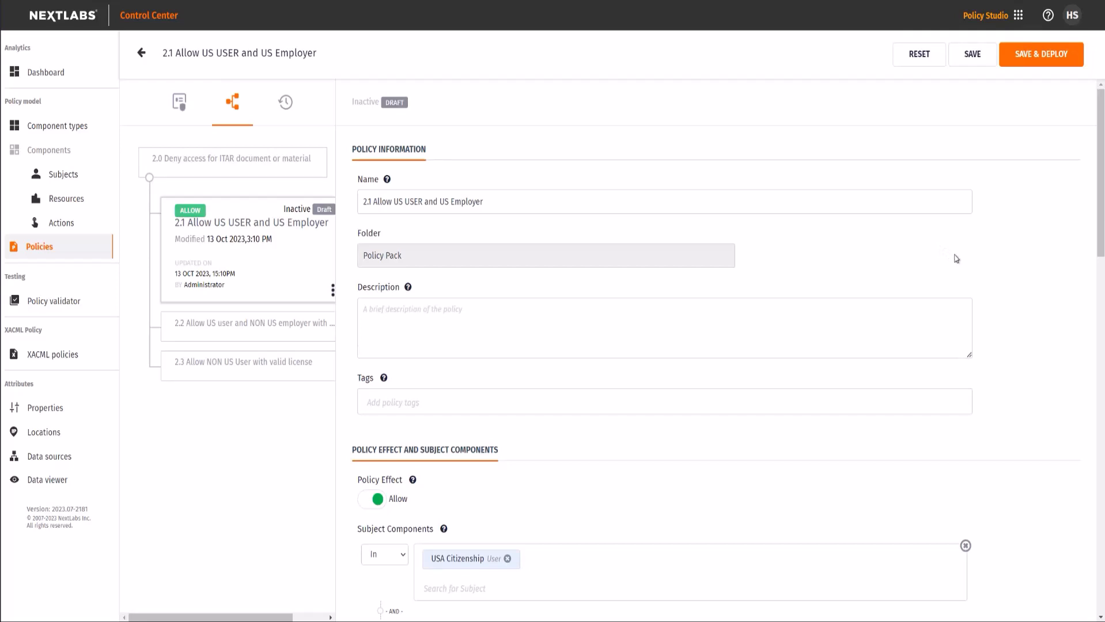
scroll(956, 259, "down", 4)
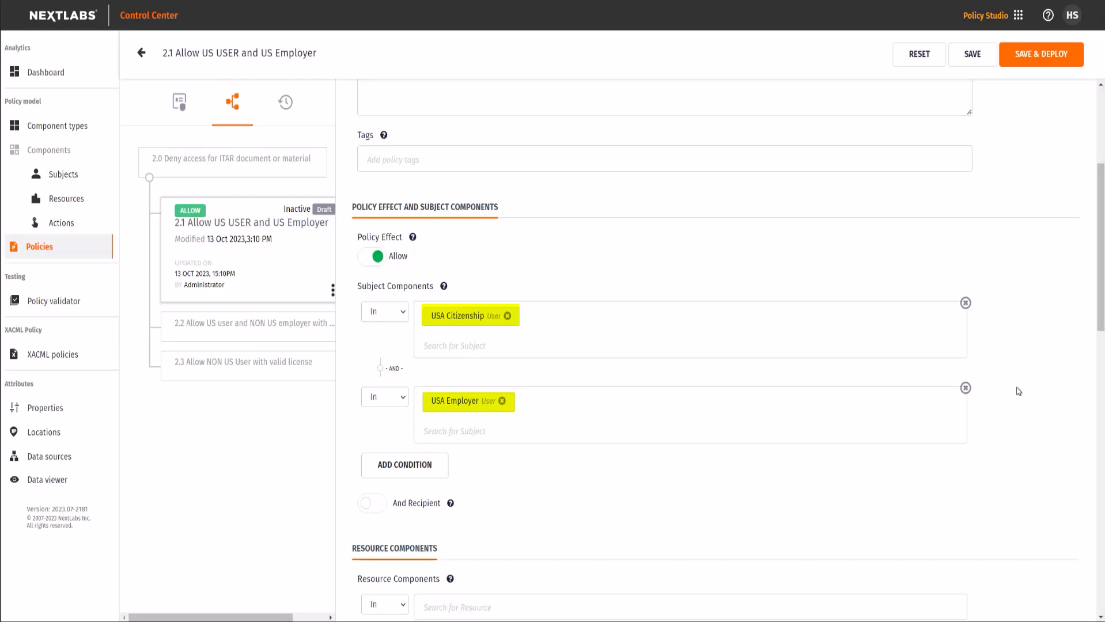
left_click(496, 318)
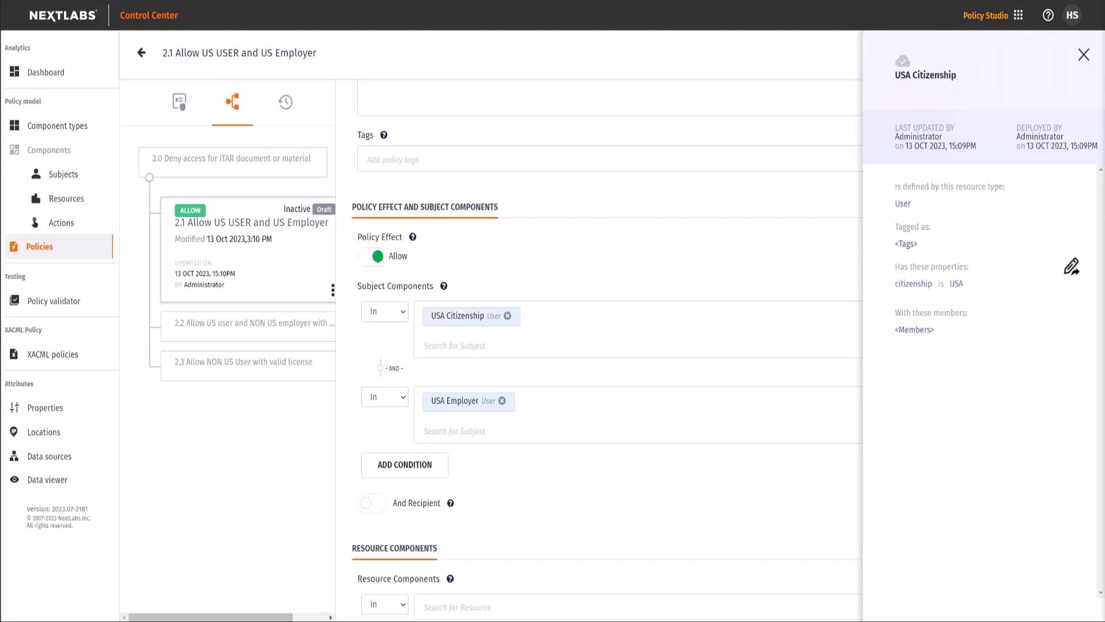
left_click(1071, 267)
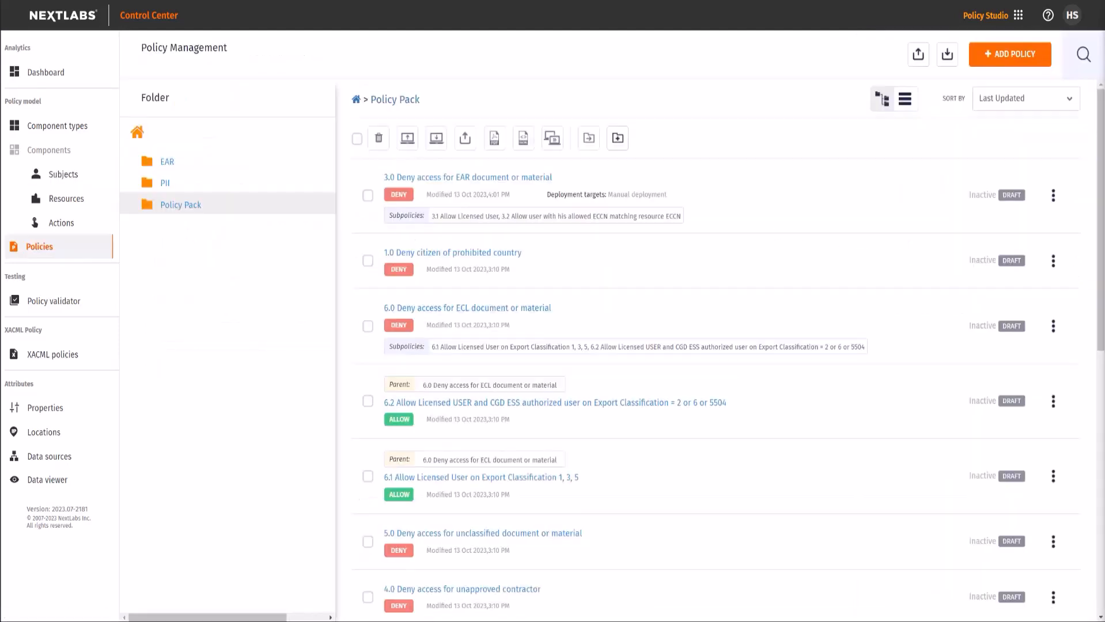
Search Policy Pack for 2.0 and move the policy 2.0 Deny access for ITAR document or material to the PII folder
left_click(1082, 54)
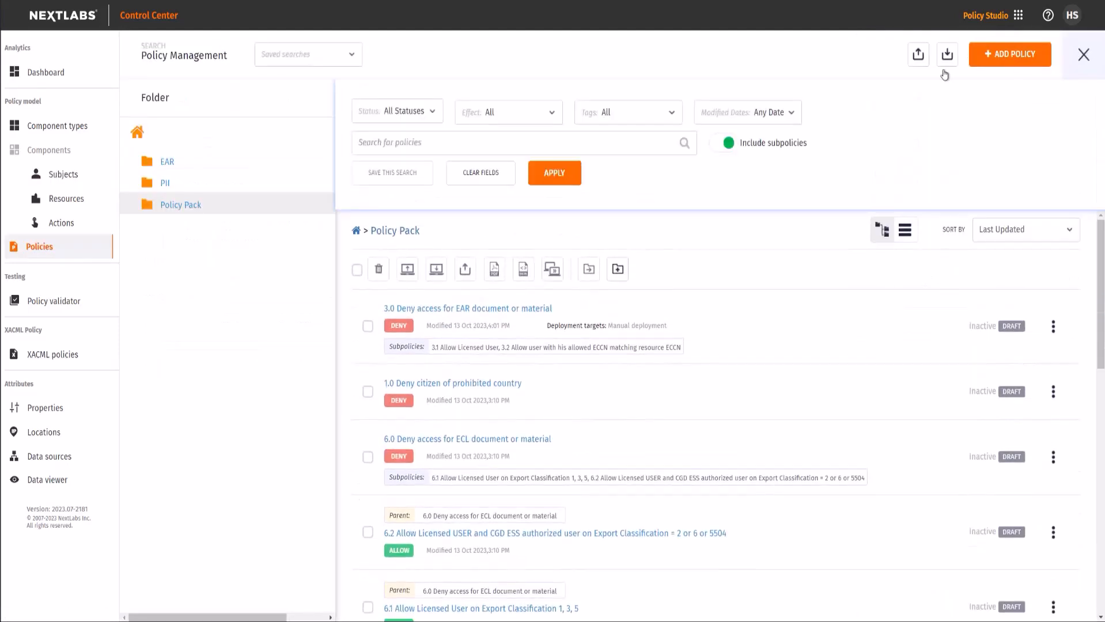
left_click(457, 139)
type("2.0")
left_click(553, 175)
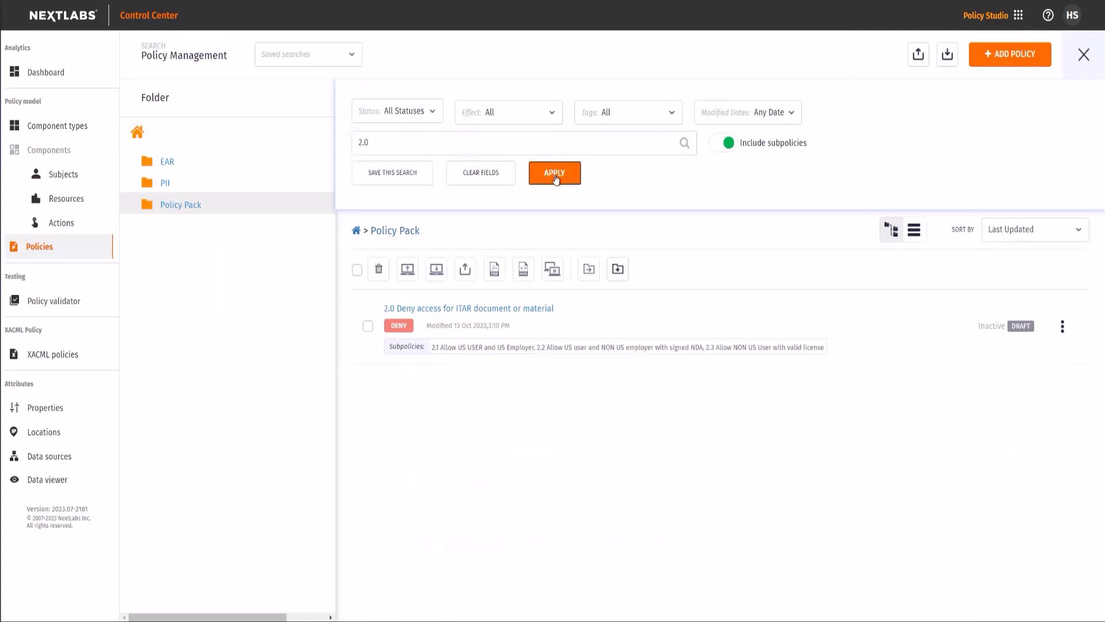
left_click(1062, 329)
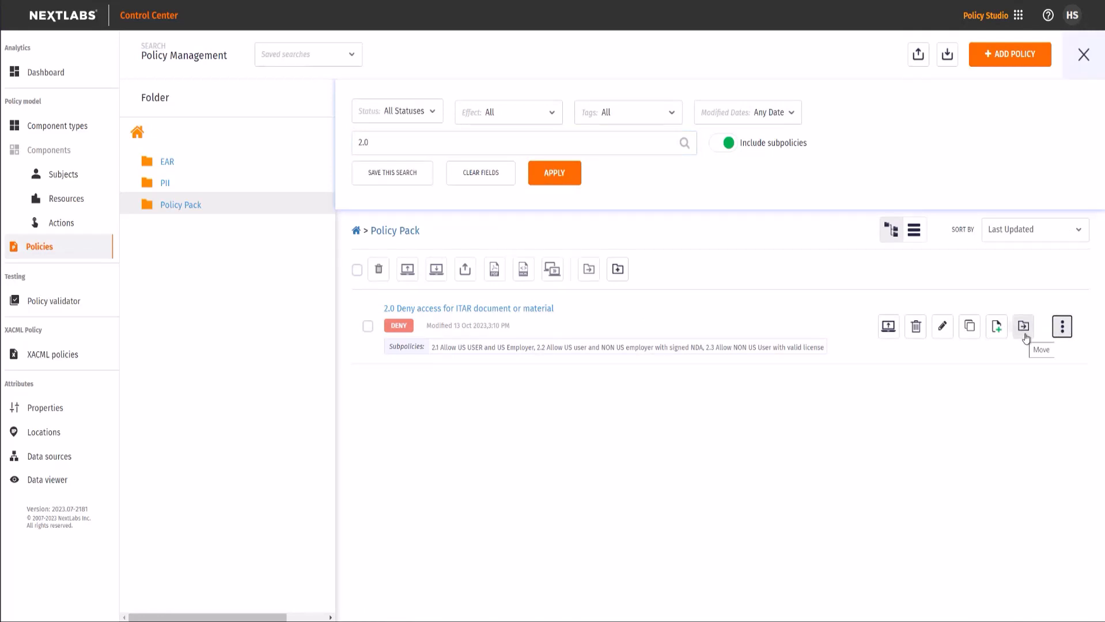
left_click(1024, 331)
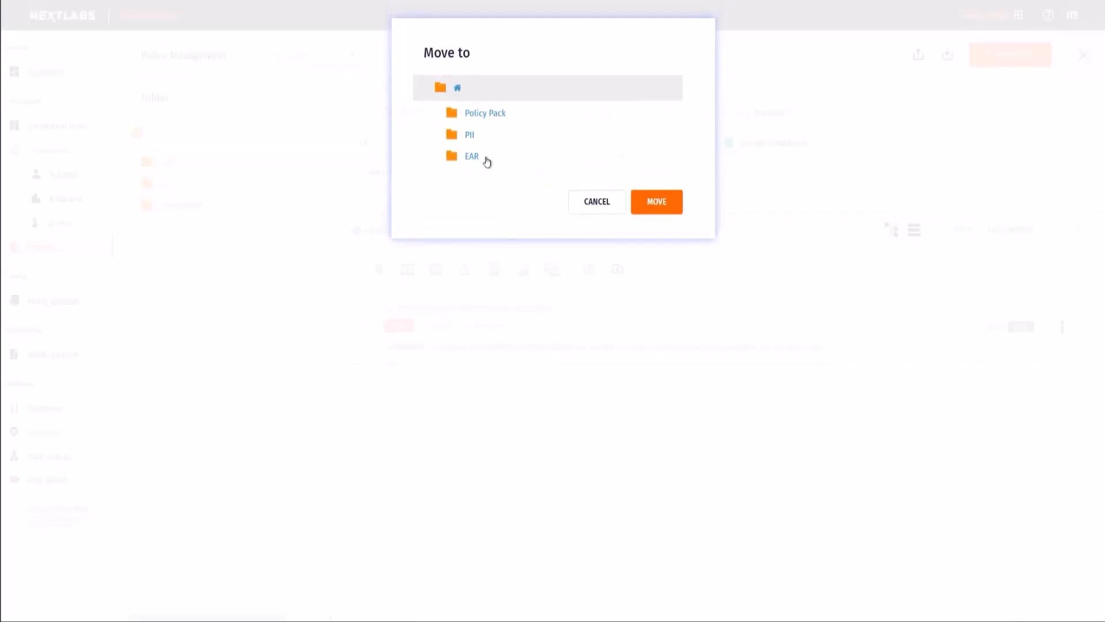
left_click(470, 137)
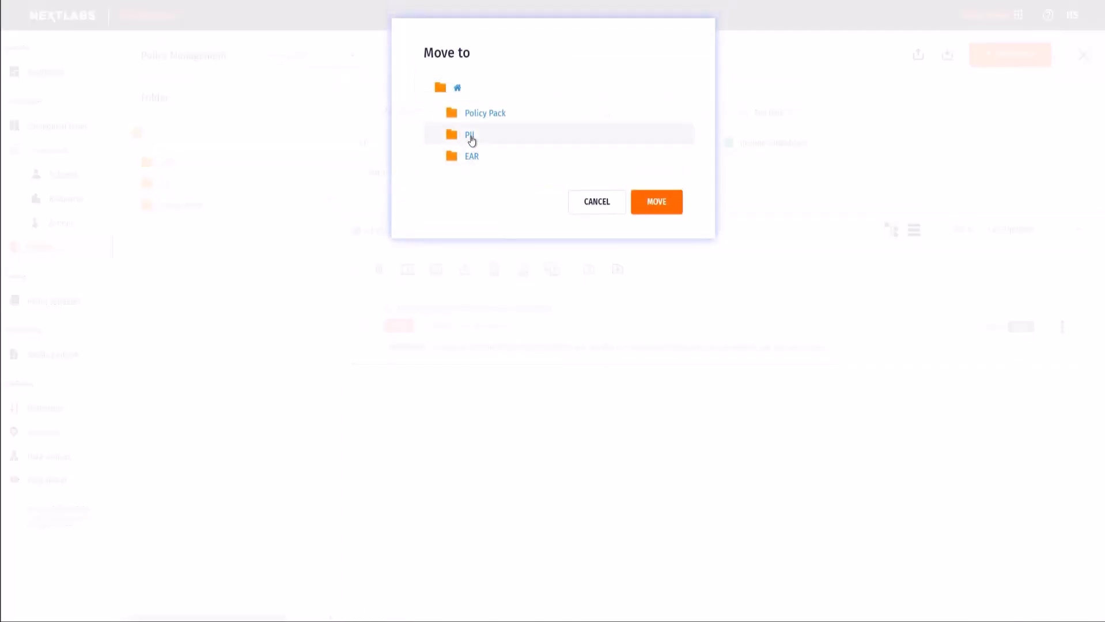
left_click(657, 202)
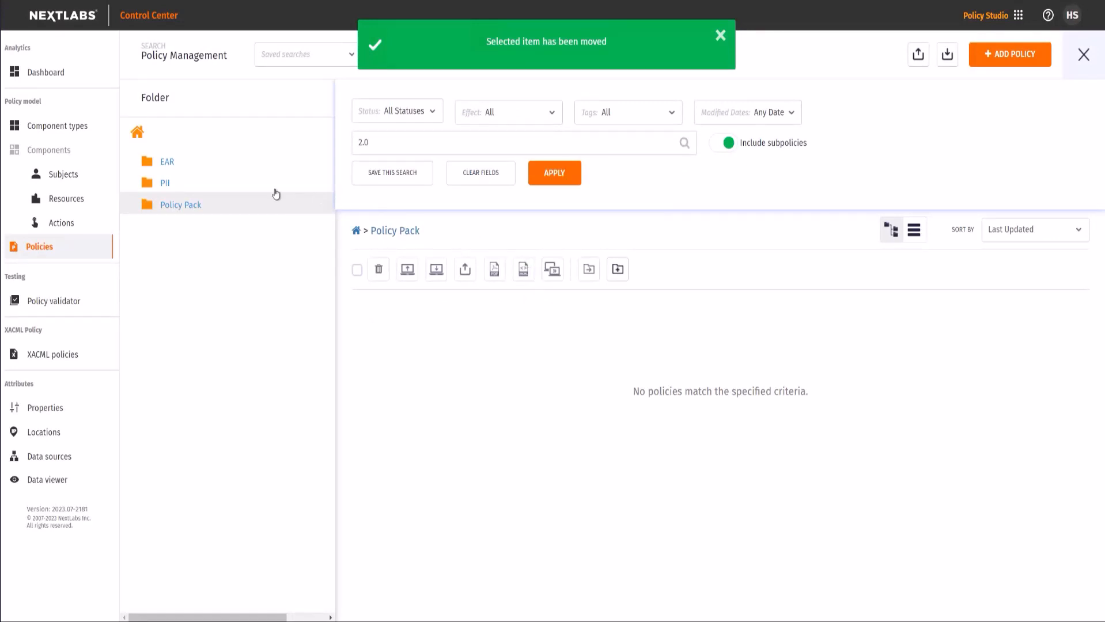
Show the contents of the PII folder, close the search options and clear the applied filter
left_click(198, 189)
left_click(1077, 57)
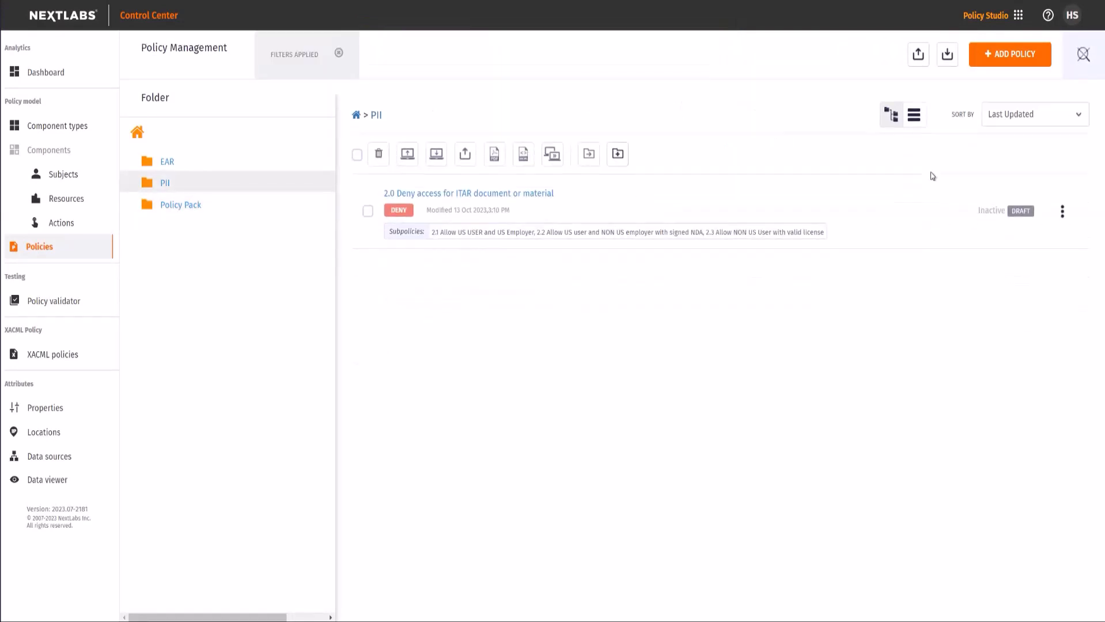
left_click(339, 53)
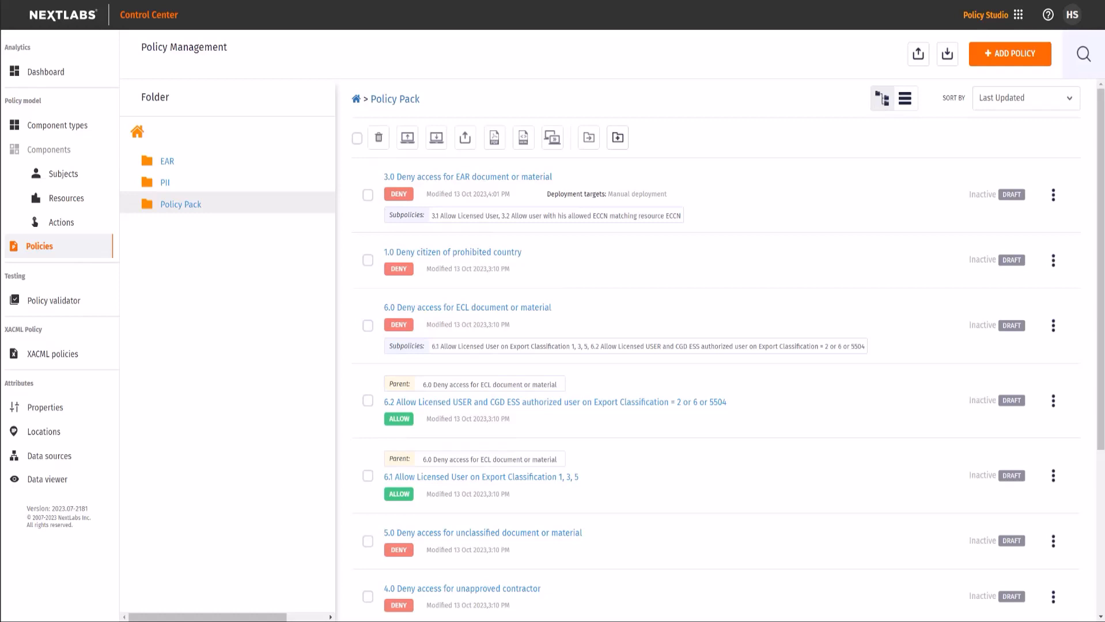
Move the policy 3.0 Deny access for EAR document or material from Policy Pack to the EAR folder
left_click(1050, 196)
left_click(1013, 198)
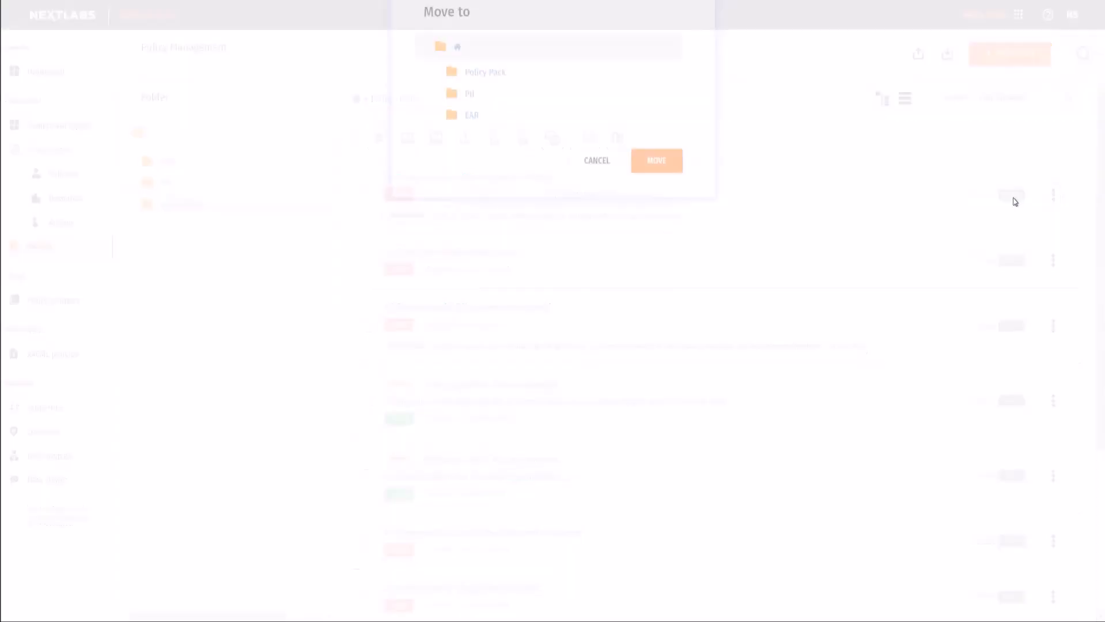
left_click(498, 157)
left_click(656, 199)
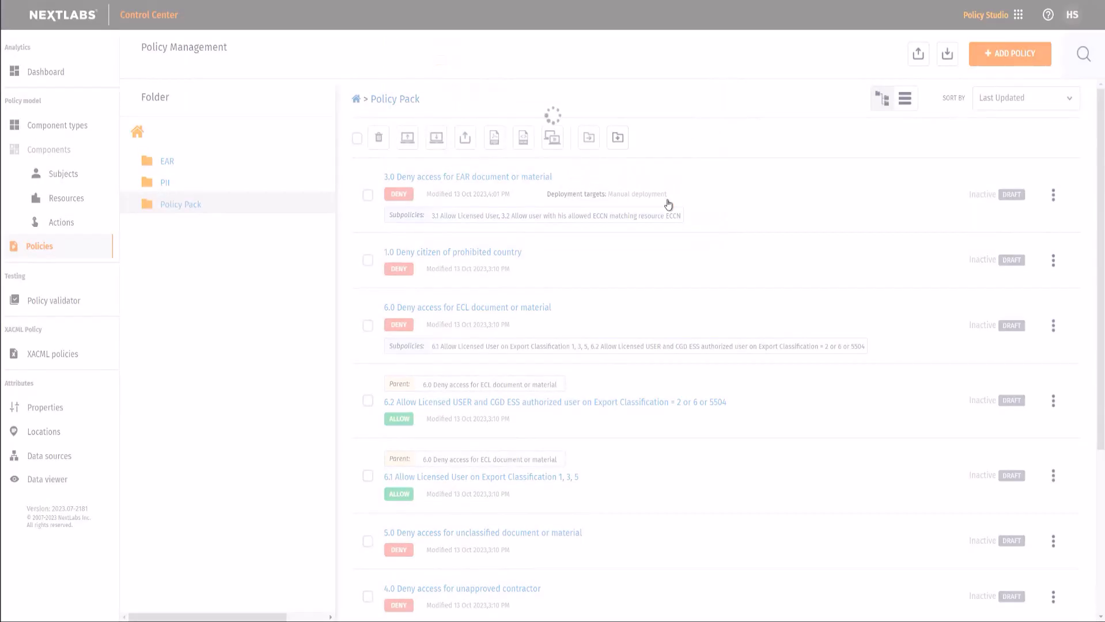
Open policy 3.0 Deny access for EAR document or material in the EAR folder and review its components, obligations and deployment targets
left_click(165, 164)
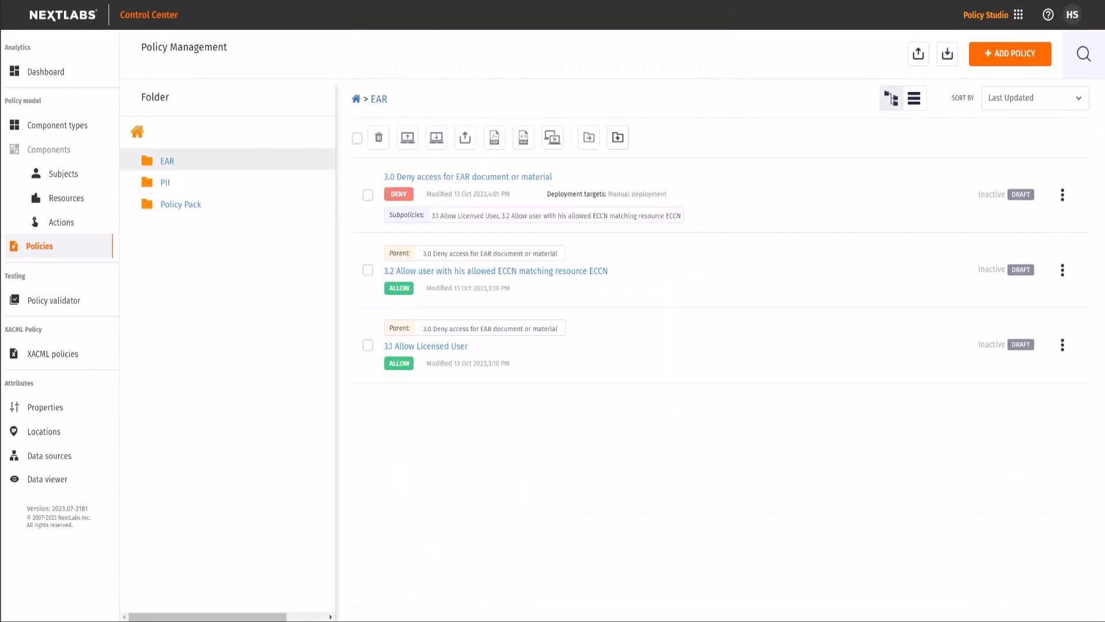
left_click(519, 178)
scroll(818, 266, "down", 10)
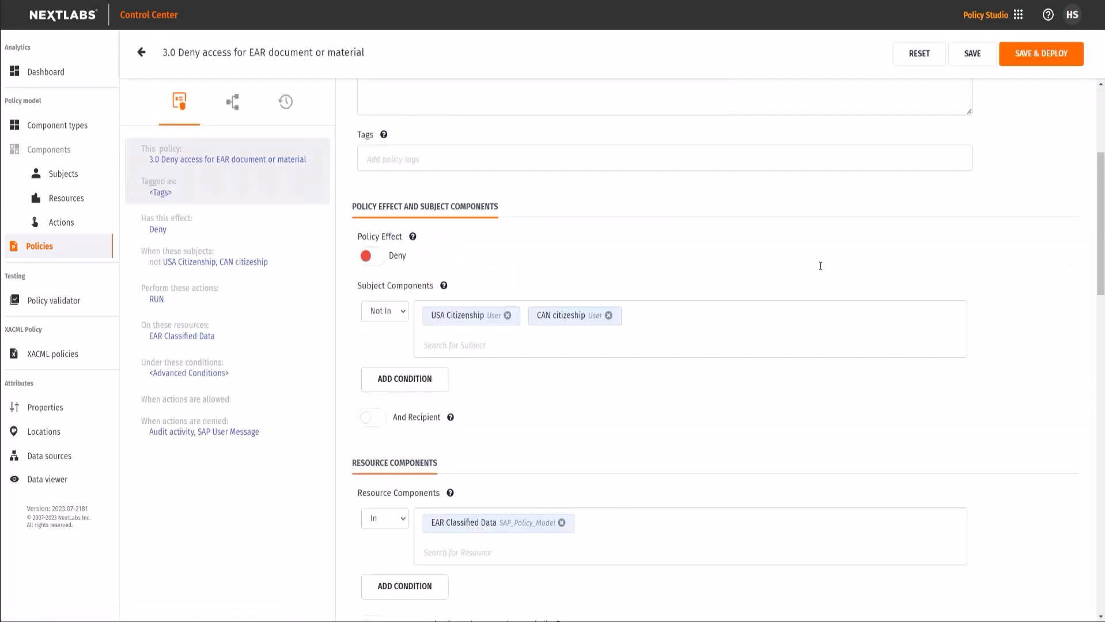
scroll(820, 265, "down", 15)
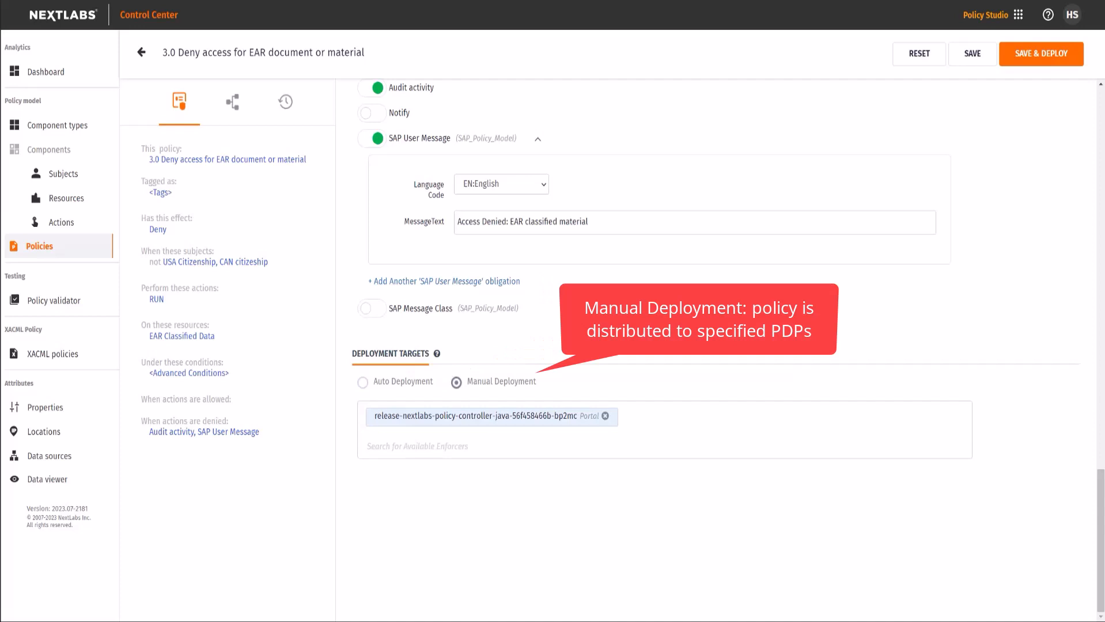
Save policy 3.0 and deploy it immediately together with its listed components and subpolicies
left_click(1034, 63)
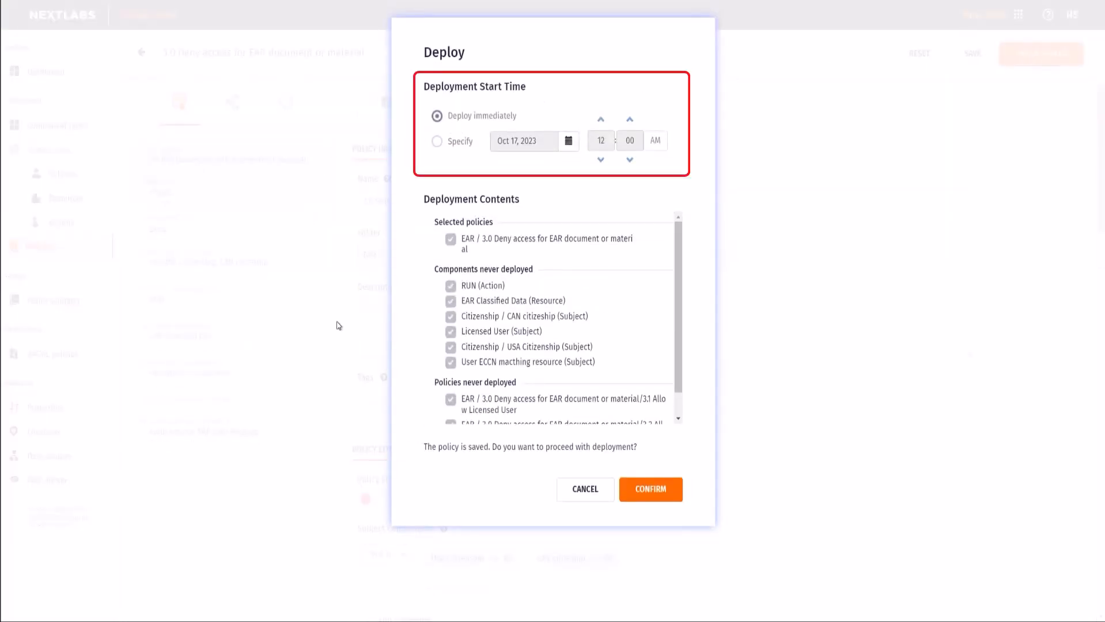
scroll(562, 291, "down", 1)
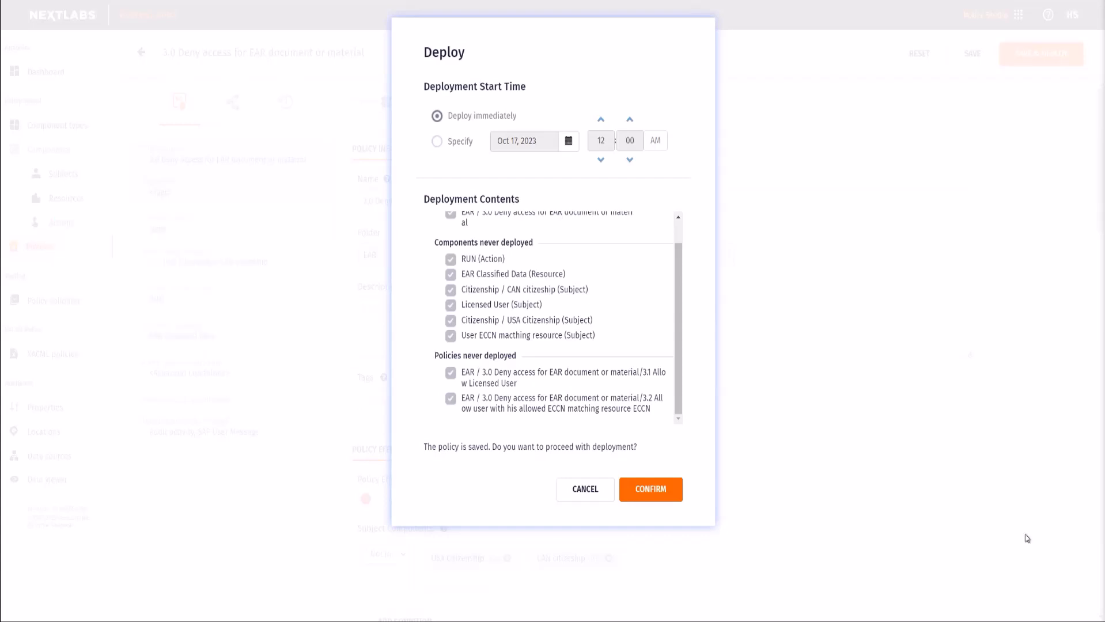
left_click(651, 496)
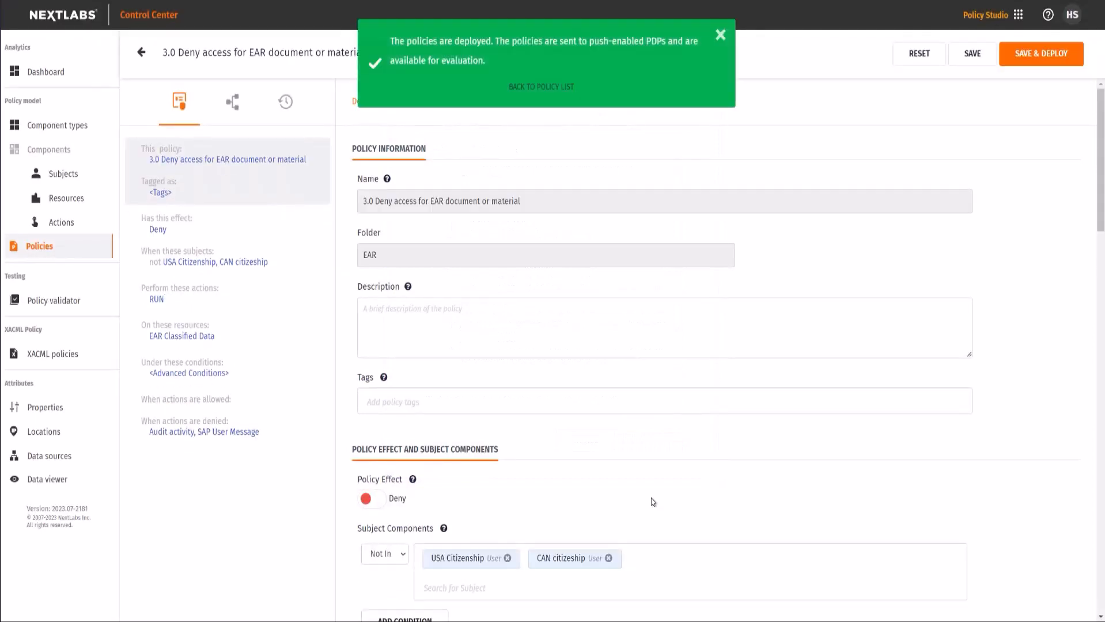
Return to the EAR folder's policy list and deactivate the subpolicy 3.1 Allow Licensed User
left_click(141, 54)
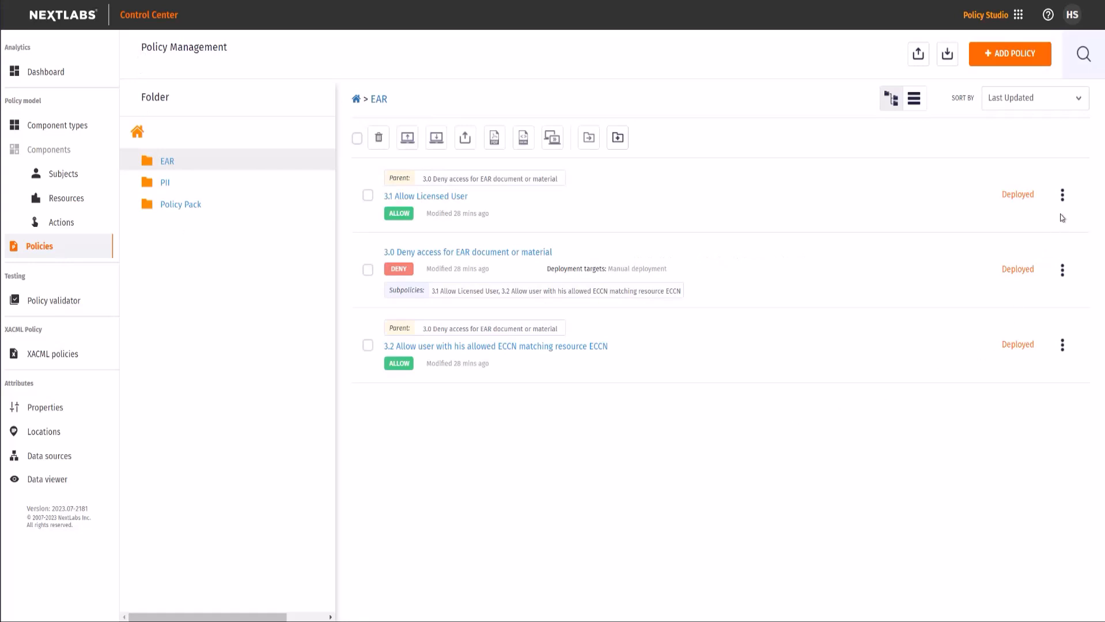
left_click(1061, 198)
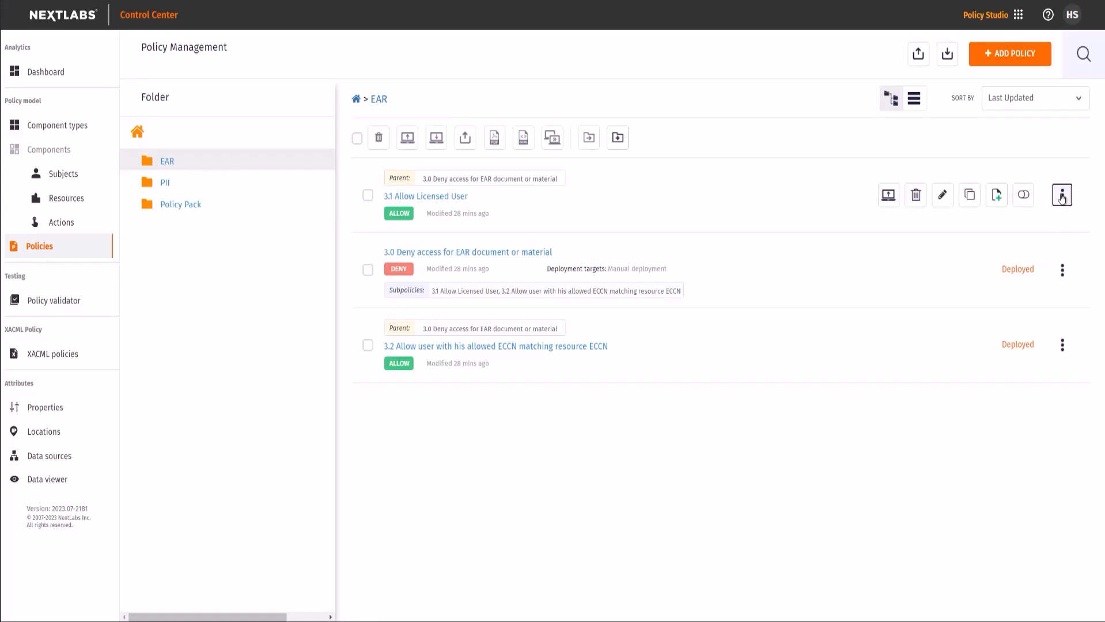
left_click(1023, 196)
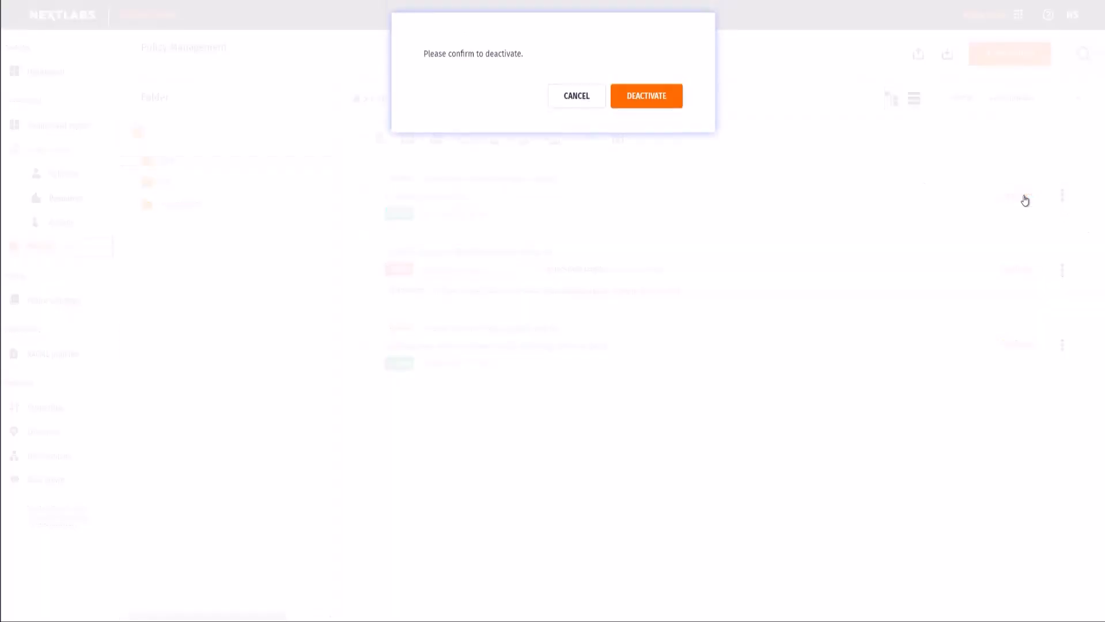
left_click(662, 103)
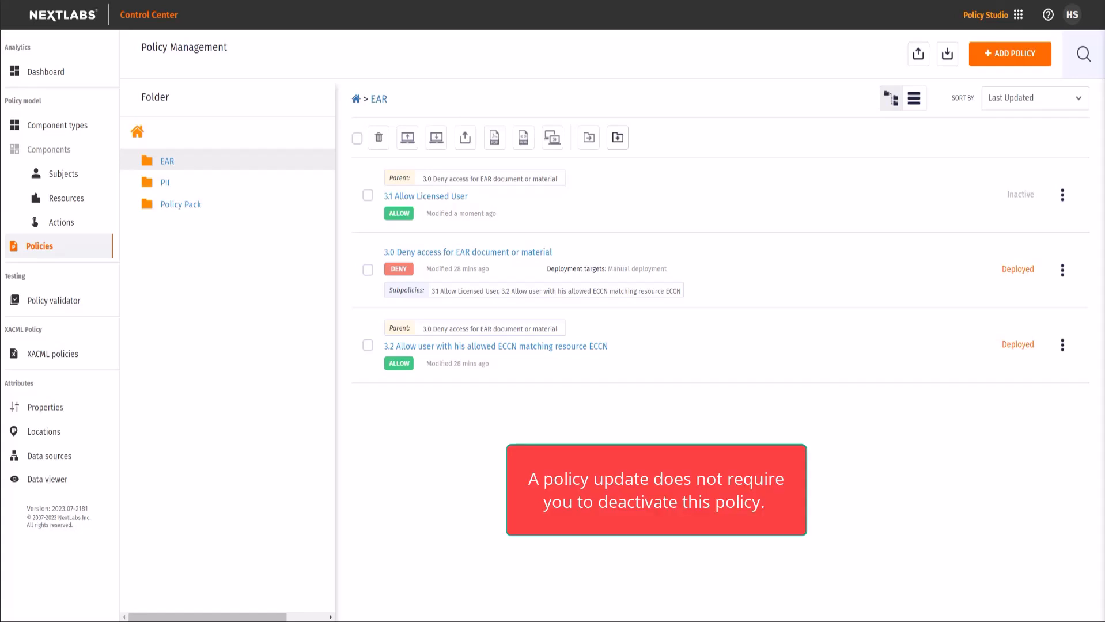
Open the subpolicy 3.1 Allow Licensed User and add Signed User to its subject components
left_click(450, 197)
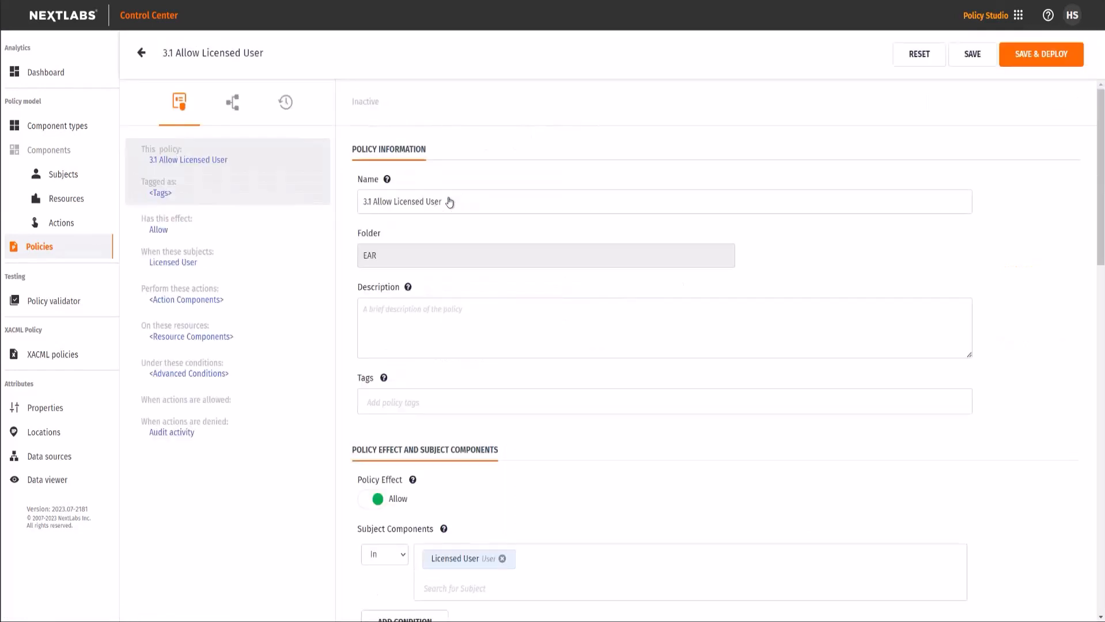
scroll(839, 279, "down", 3)
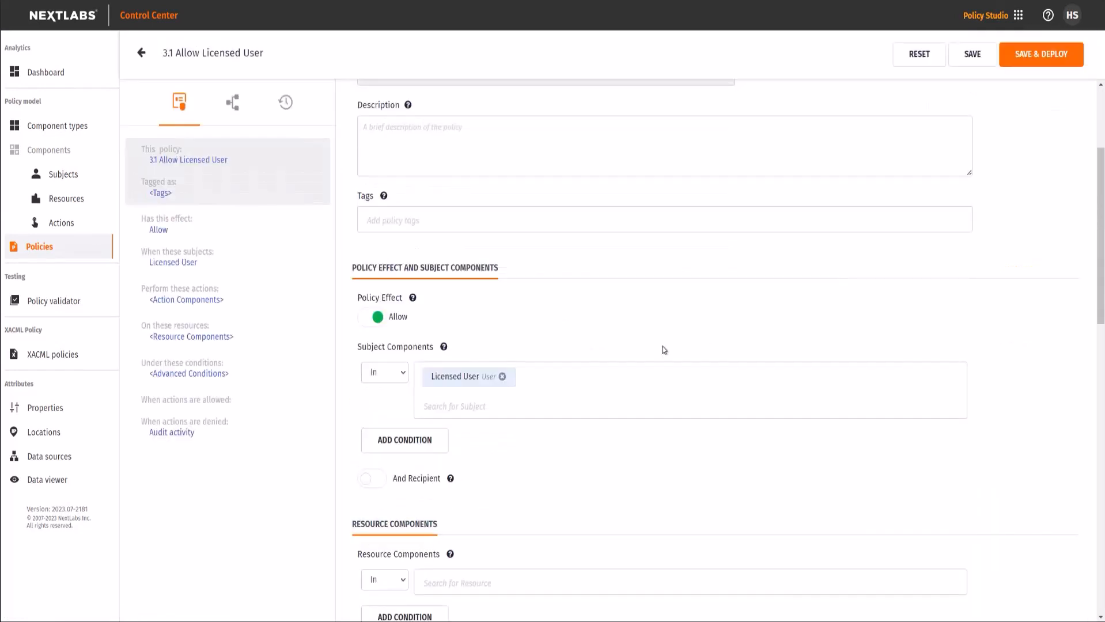
left_click(532, 406)
type("signed")
left_click(472, 496)
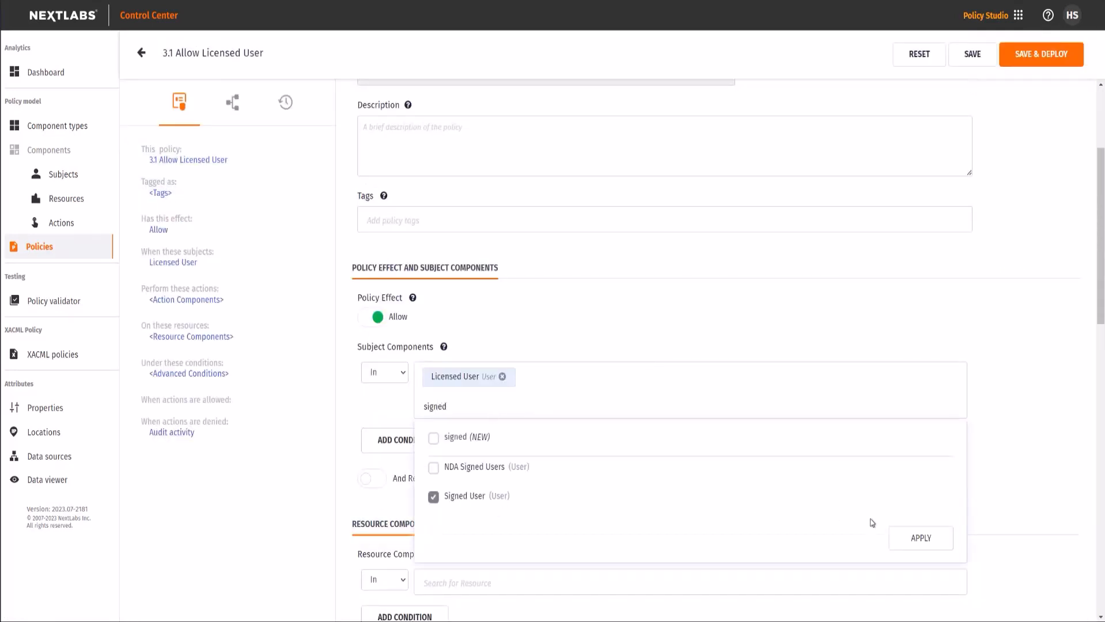
left_click(917, 537)
Set policy 3.1 to manual deployment on release-nextlabs-policy-controller-java-56f458466b-bp2mc, then save and deploy it
scroll(922, 450, "down", 10)
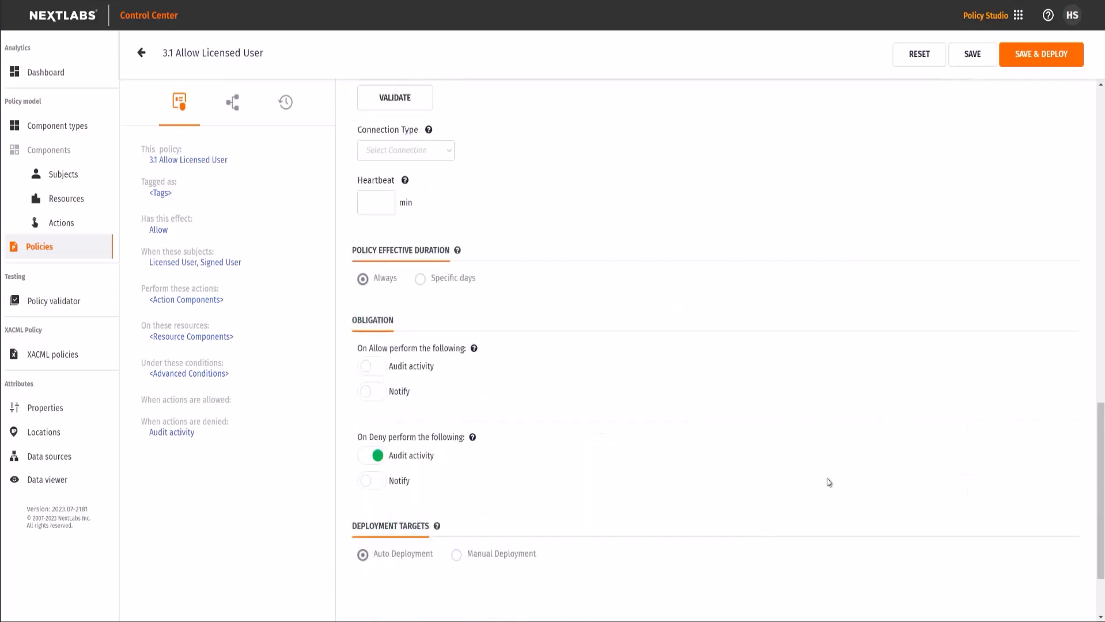
left_click(457, 454)
left_click(475, 484)
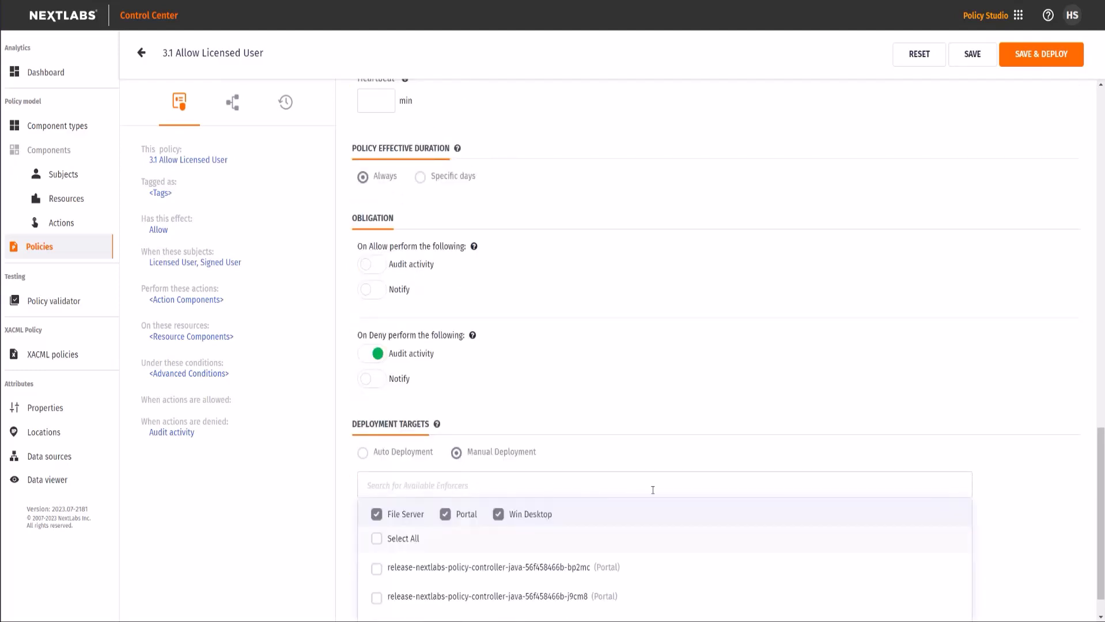
left_click(587, 527)
left_click(922, 598)
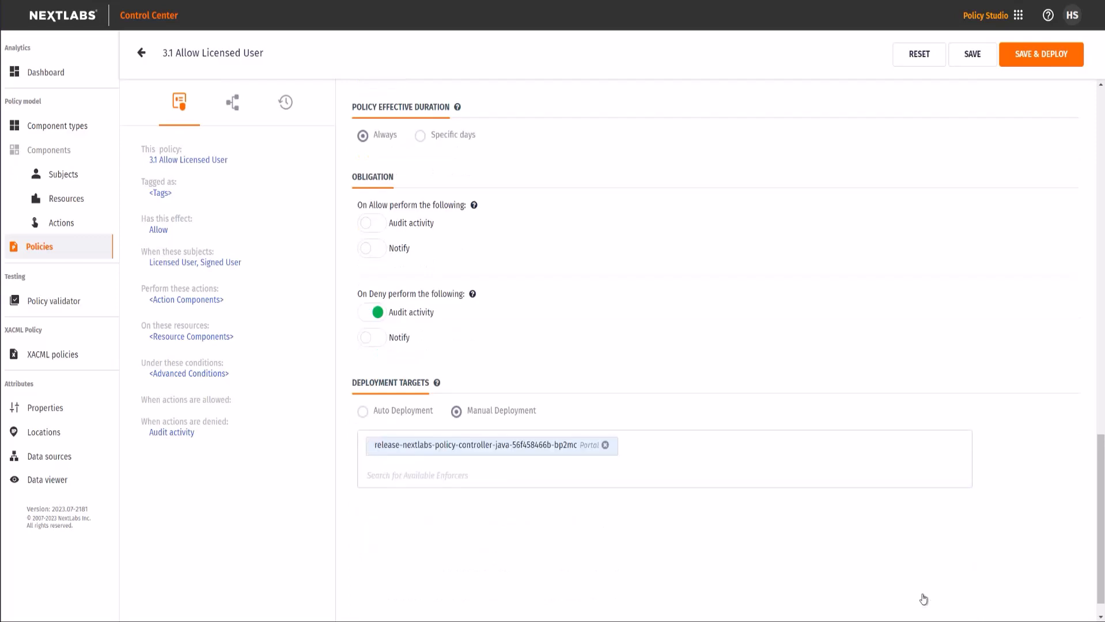
left_click(1014, 53)
left_click(649, 391)
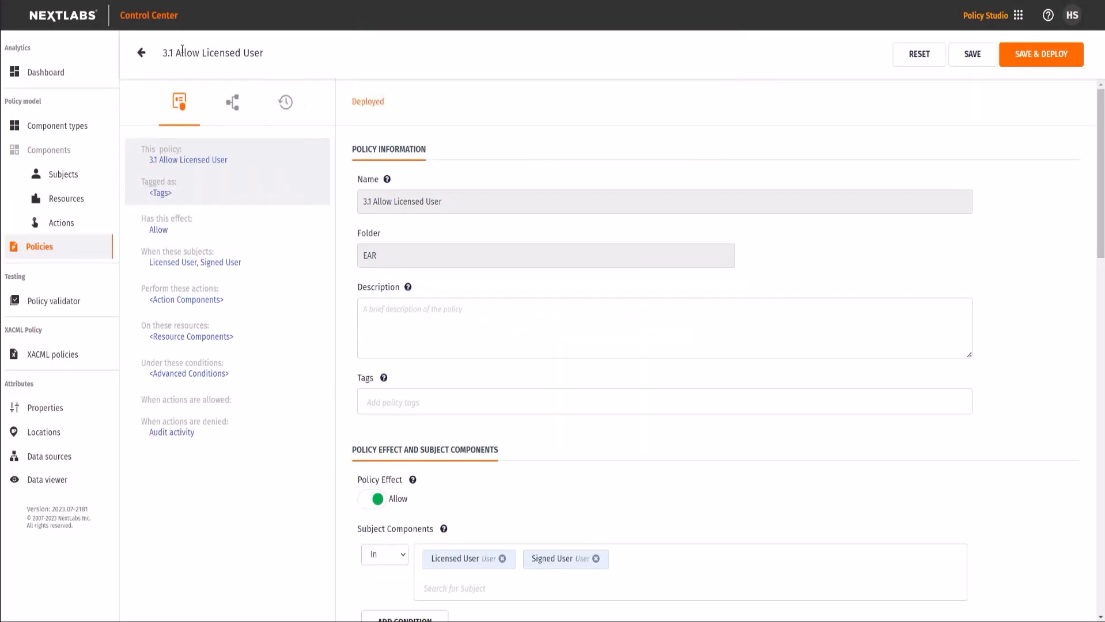
Open the Signed User subject component from policy 3.1, review its conditions and members, and return to the subject components list
left_click(551, 558)
left_click(1070, 263)
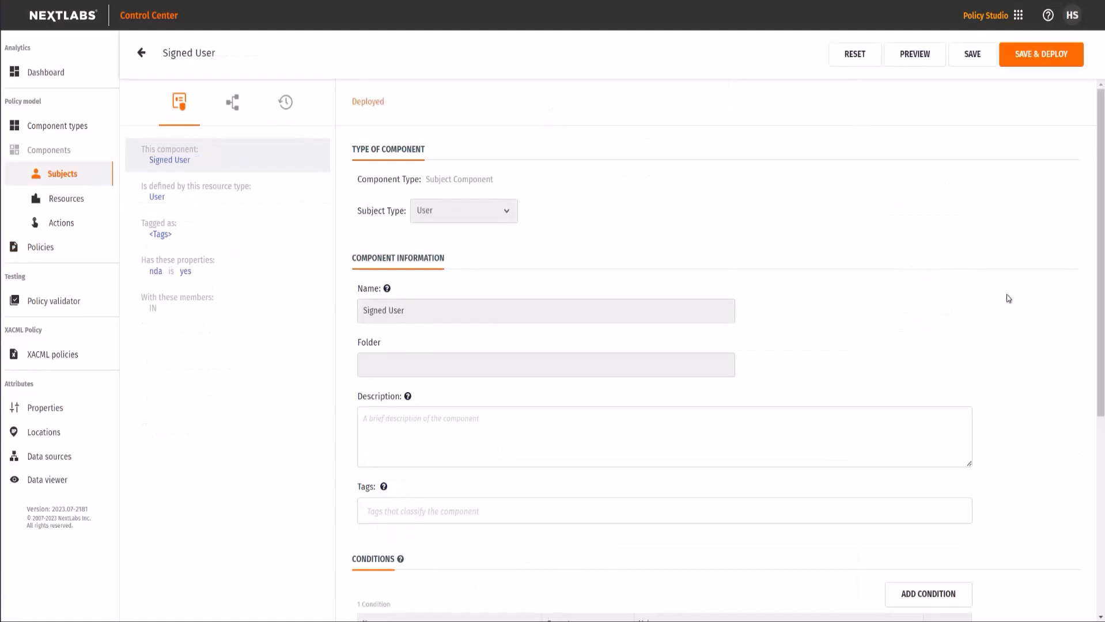
scroll(953, 302, "down", 5)
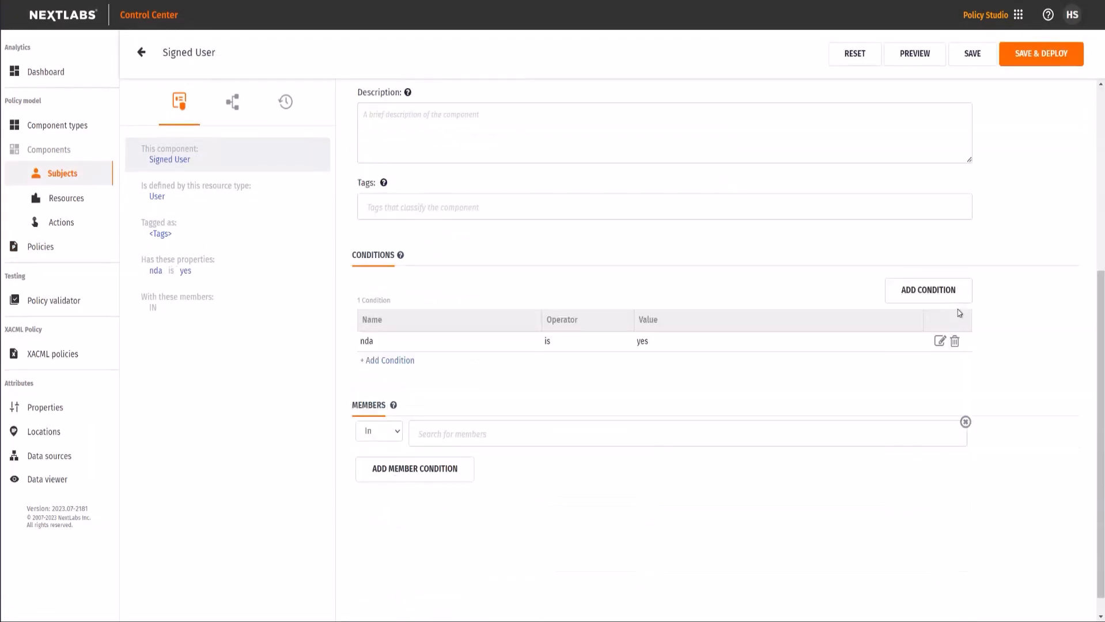
left_click(141, 52)
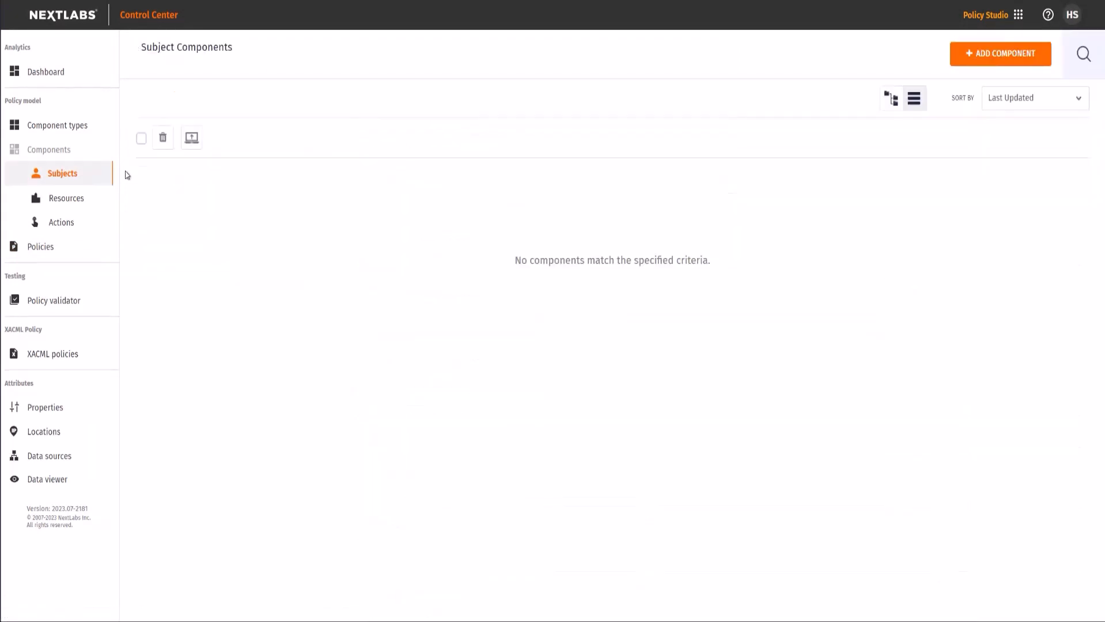
Check which policies use the Signed User component and read the details of 3.1 Allow Licensed User
mouse_move(1053, 182)
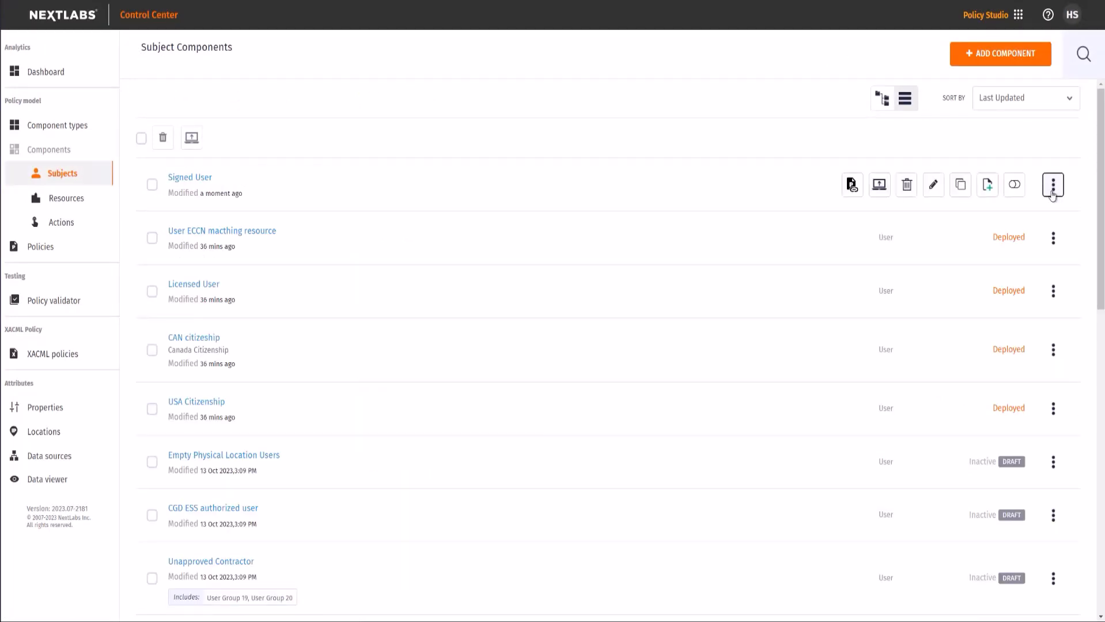
left_click(853, 187)
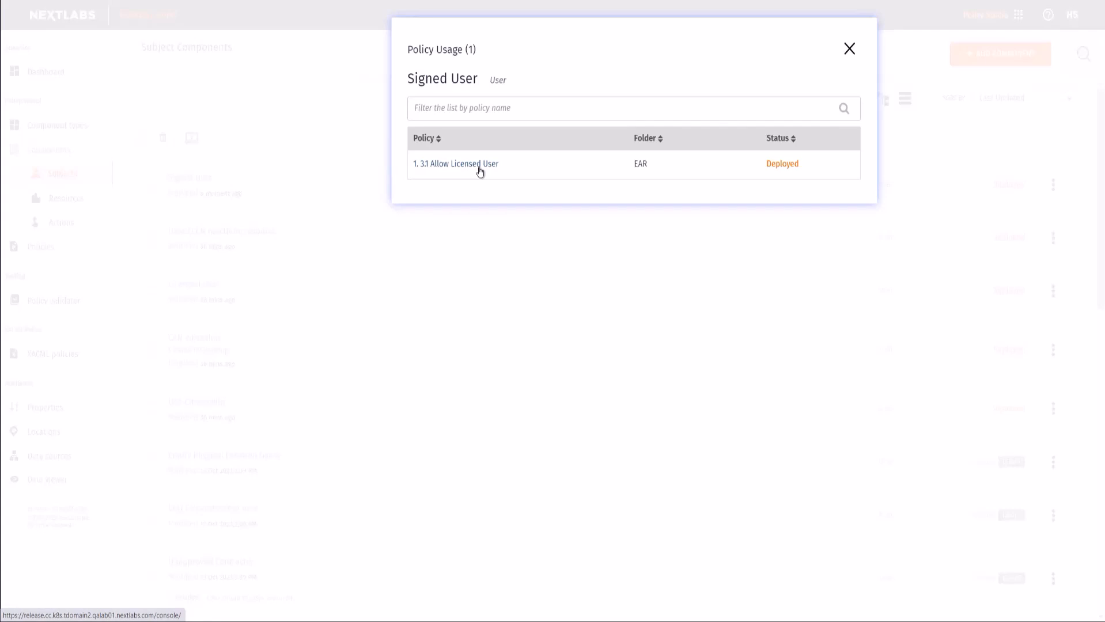
left_click(479, 166)
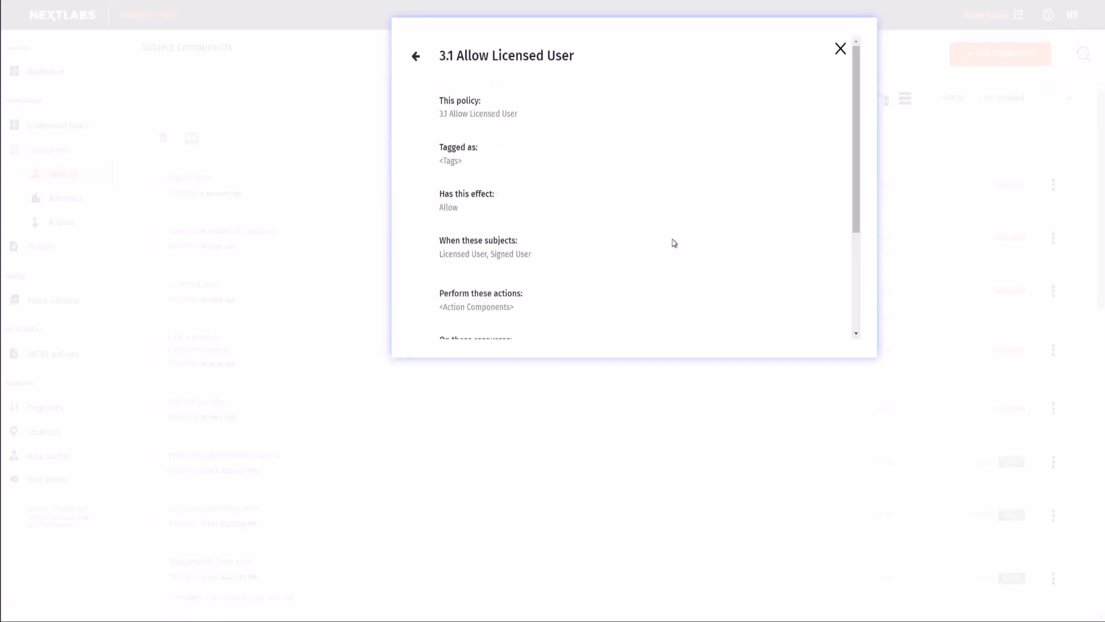
scroll(674, 243, "down", 3)
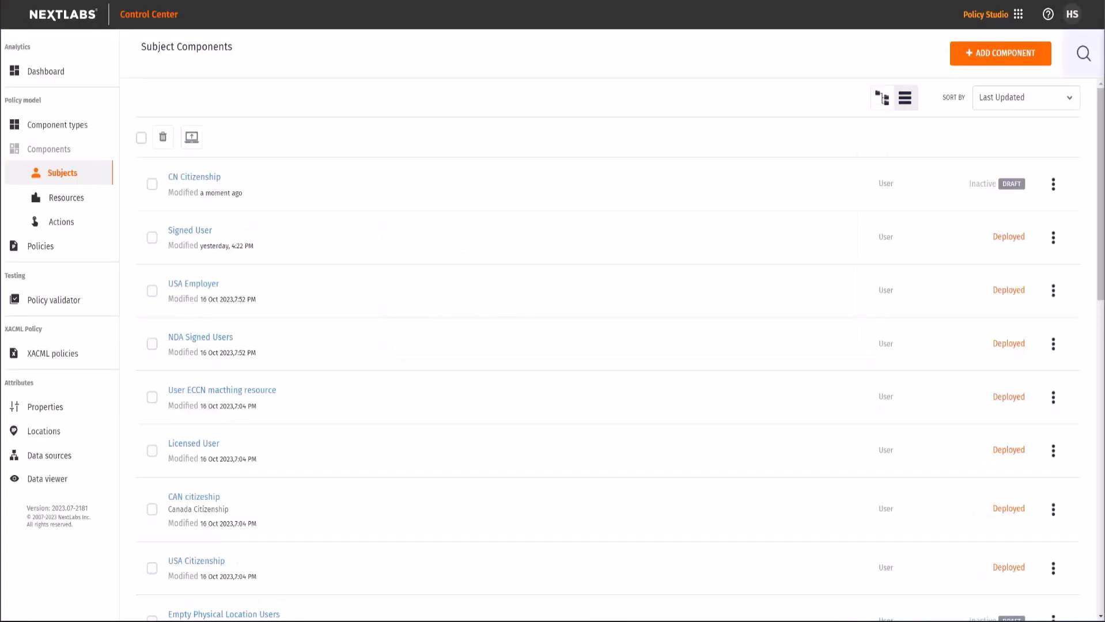
Show the subject components by folder, move CN Citizenship into the Citizenship folder, and open that folder
left_click(882, 98)
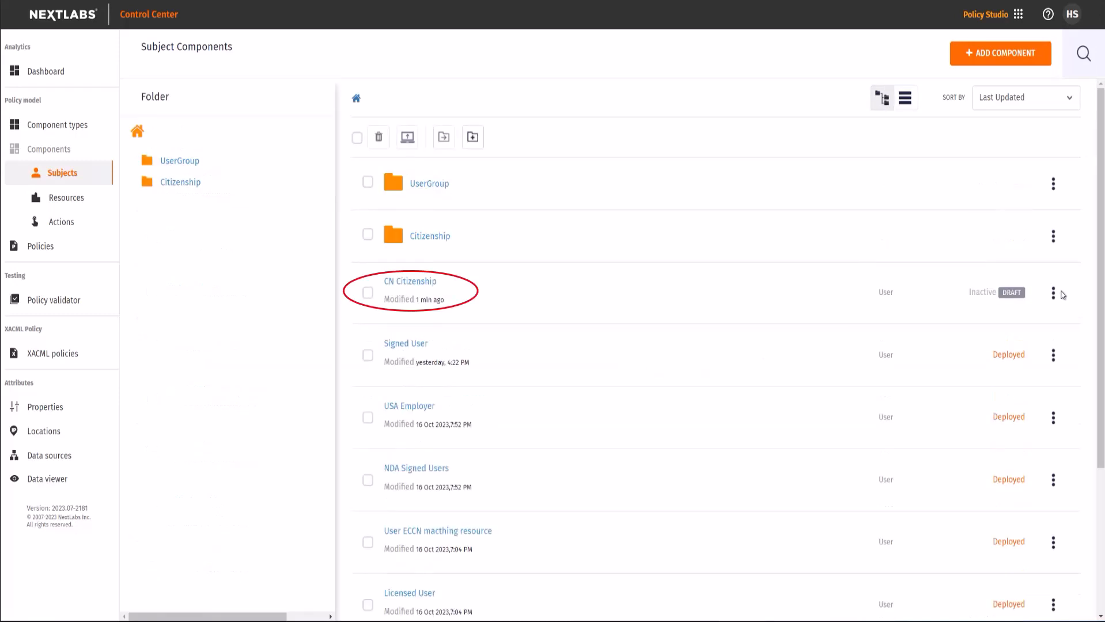
left_click(1054, 294)
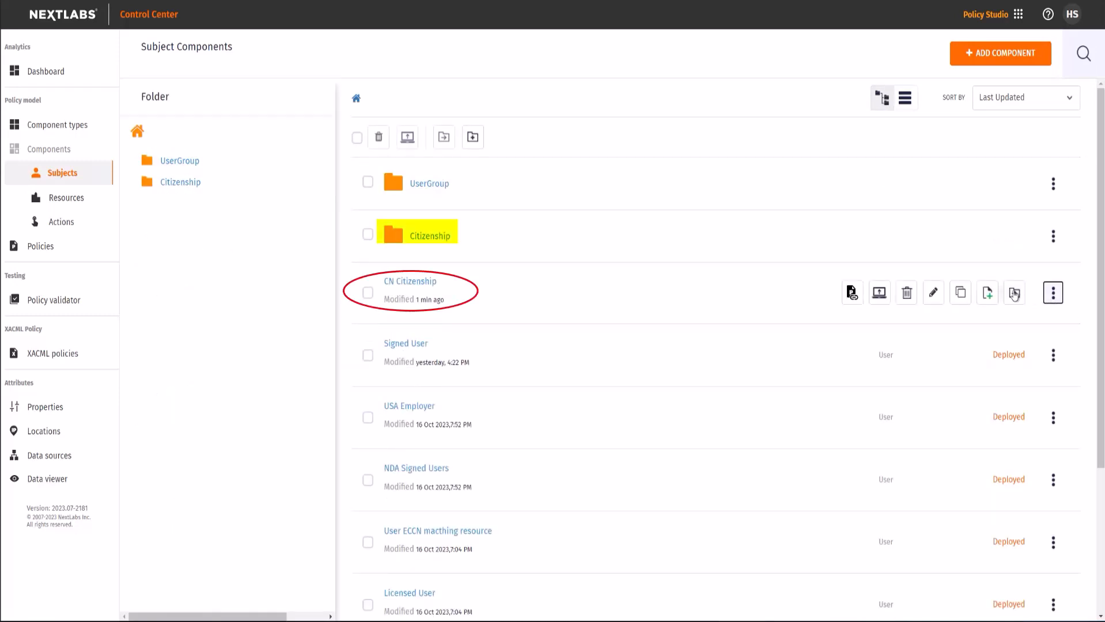
left_click(1009, 293)
left_click(522, 113)
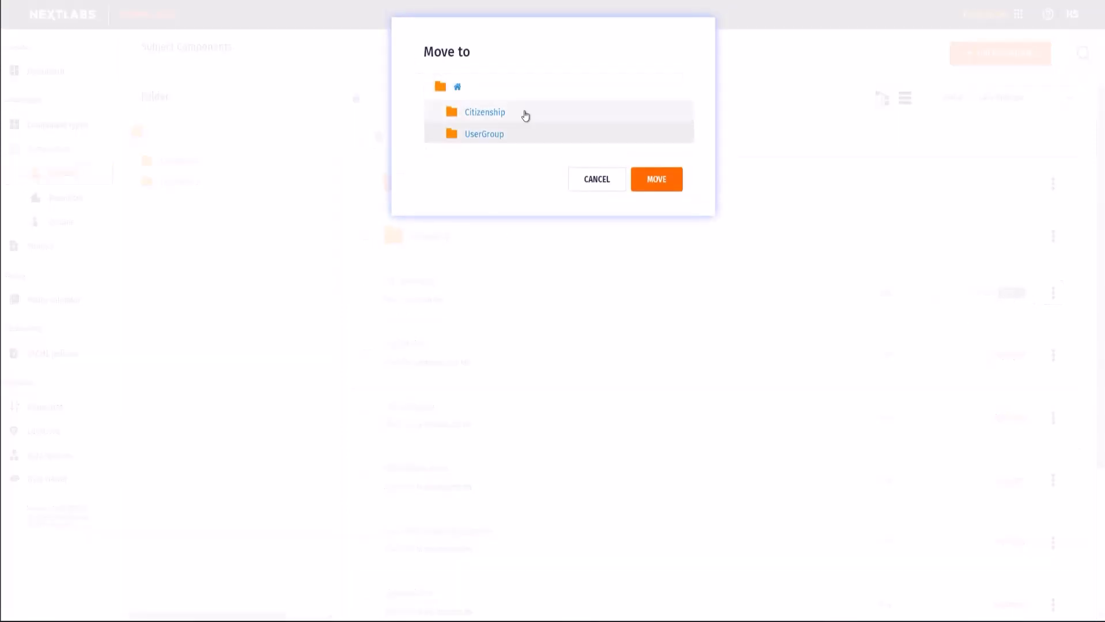
left_click(675, 183)
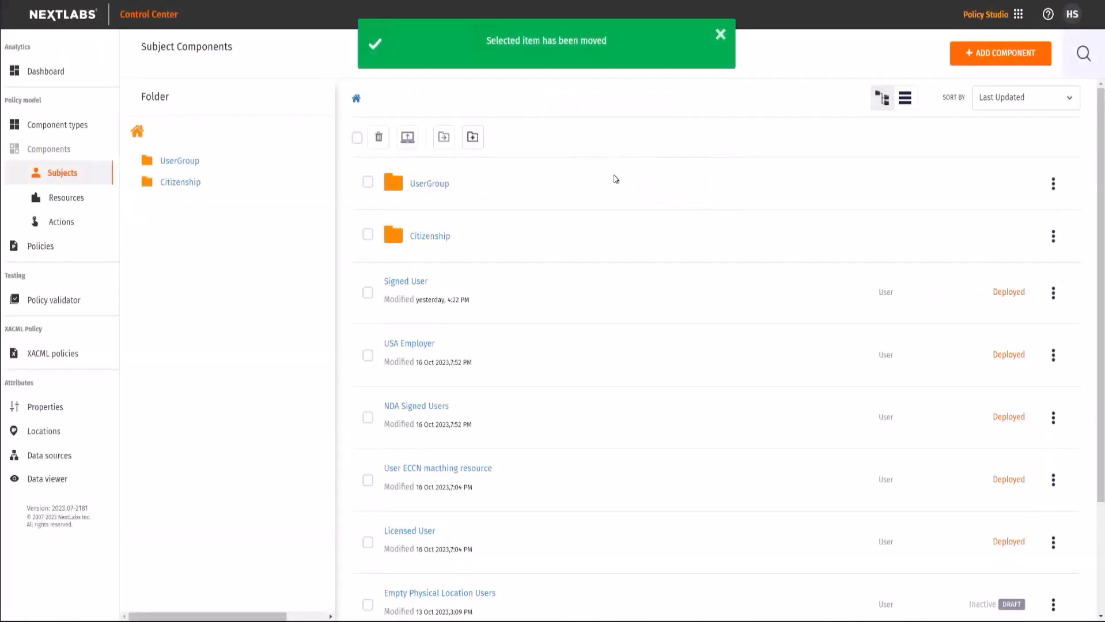
left_click(423, 239)
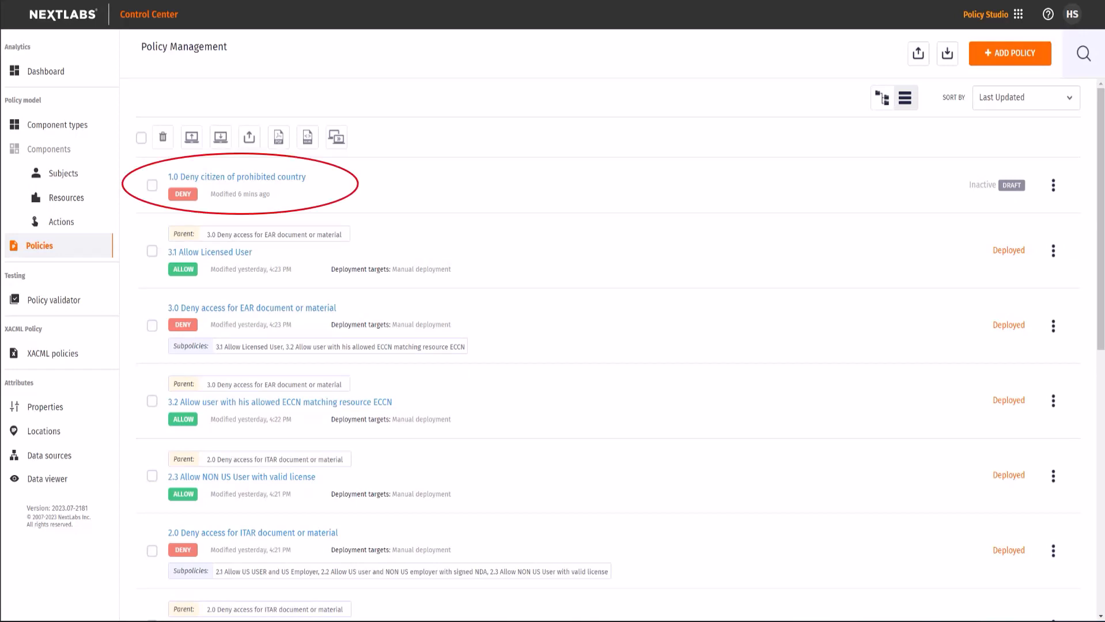
Open policy 1.0 Deny citizen of prohibited country, deploy it immediately with its listed components, and return to the policy list
left_click(280, 178)
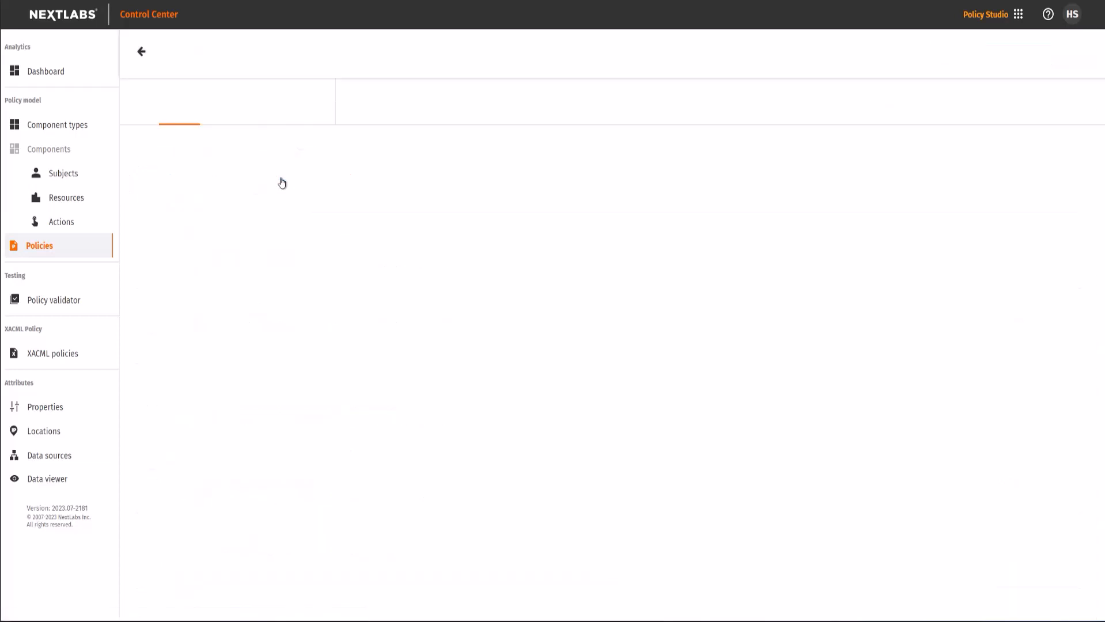
scroll(392, 463, "down", 20)
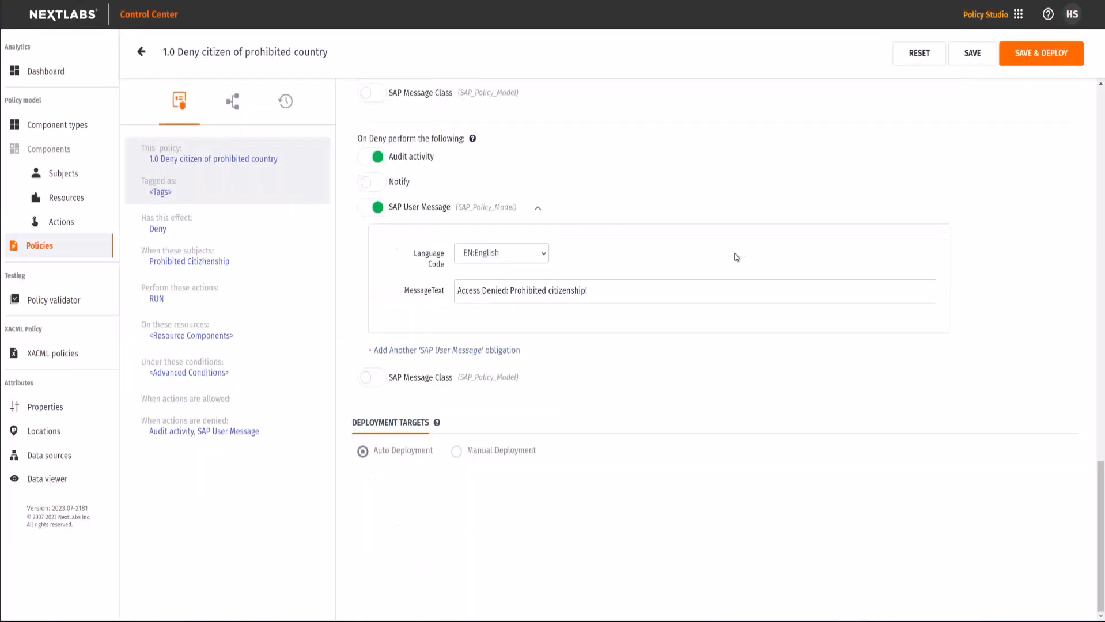
left_click(1042, 56)
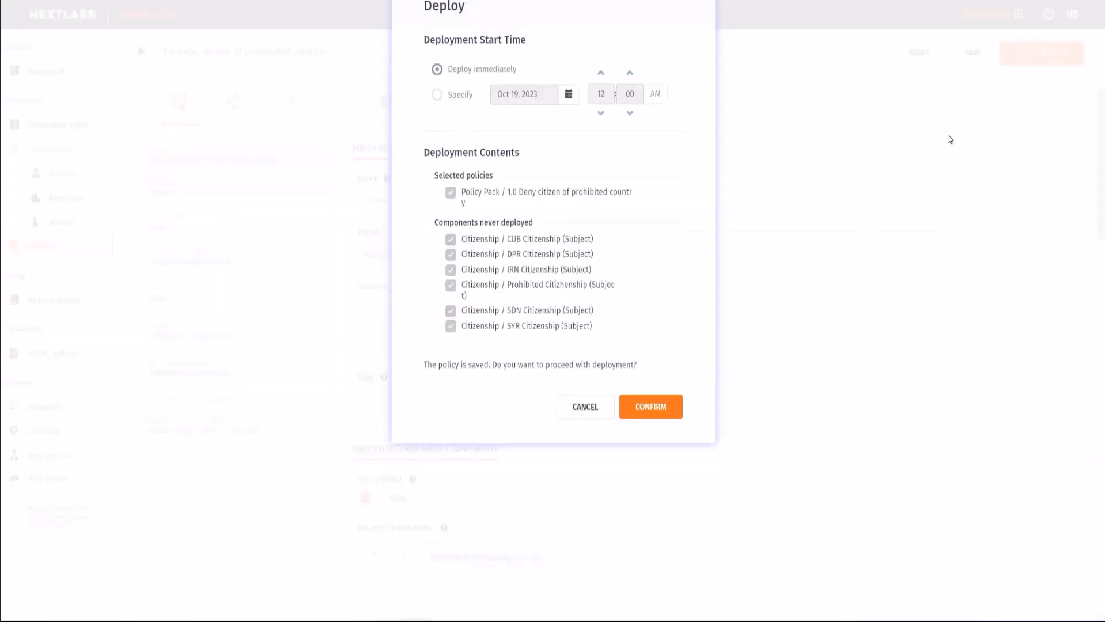
left_click(641, 460)
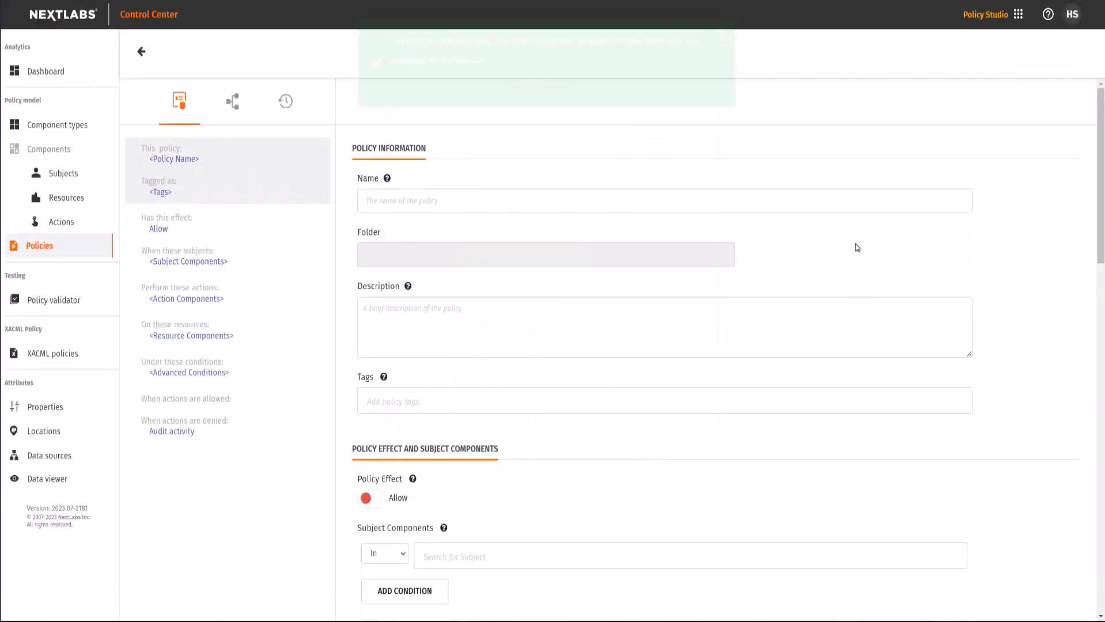
left_click(720, 37)
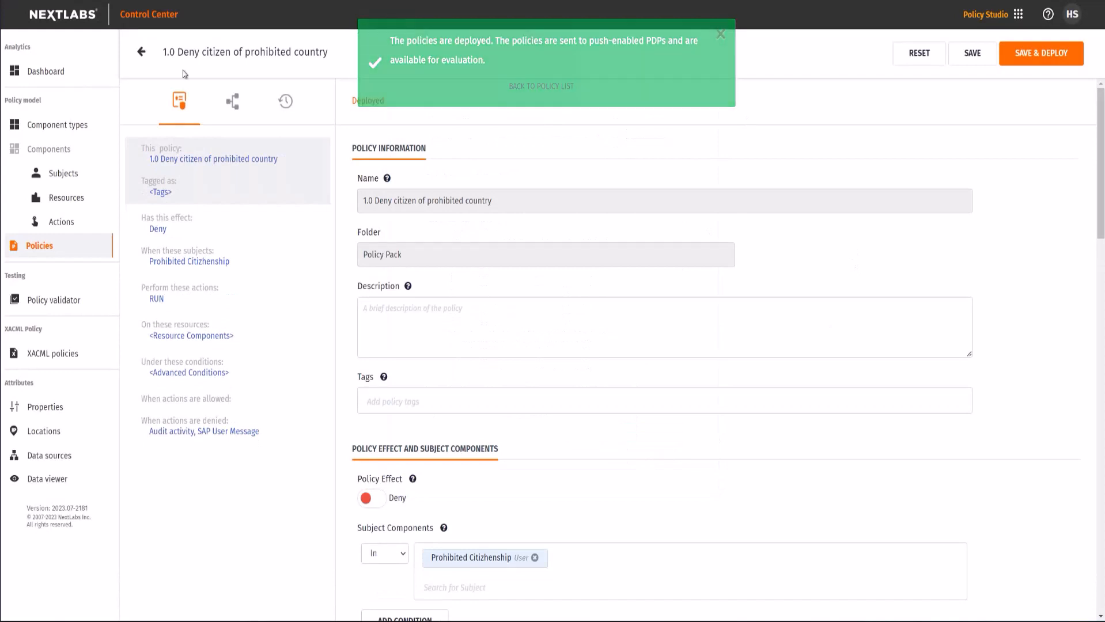
left_click(142, 53)
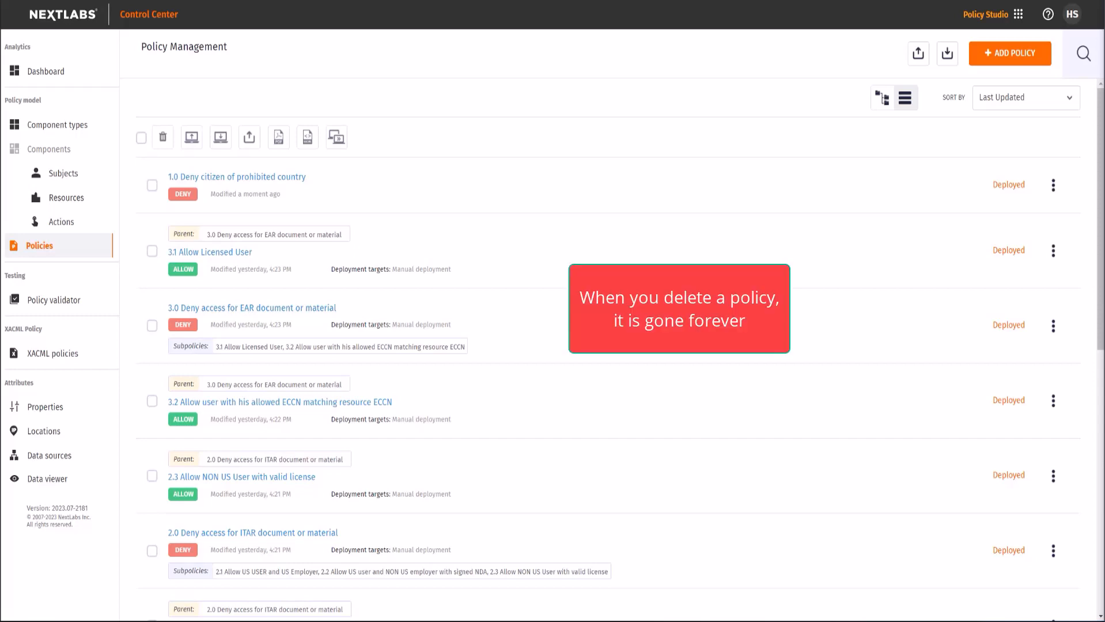
Delete the policy 1.0 Deny citizen of prohibited country from the policy list
left_click(1058, 187)
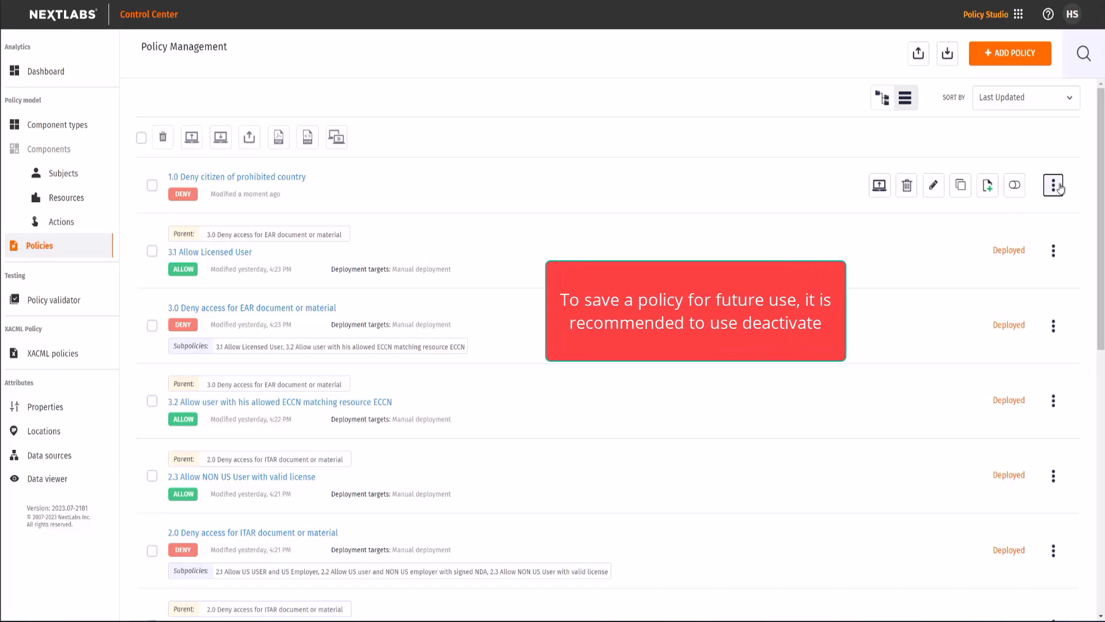
left_click(906, 185)
left_click(666, 113)
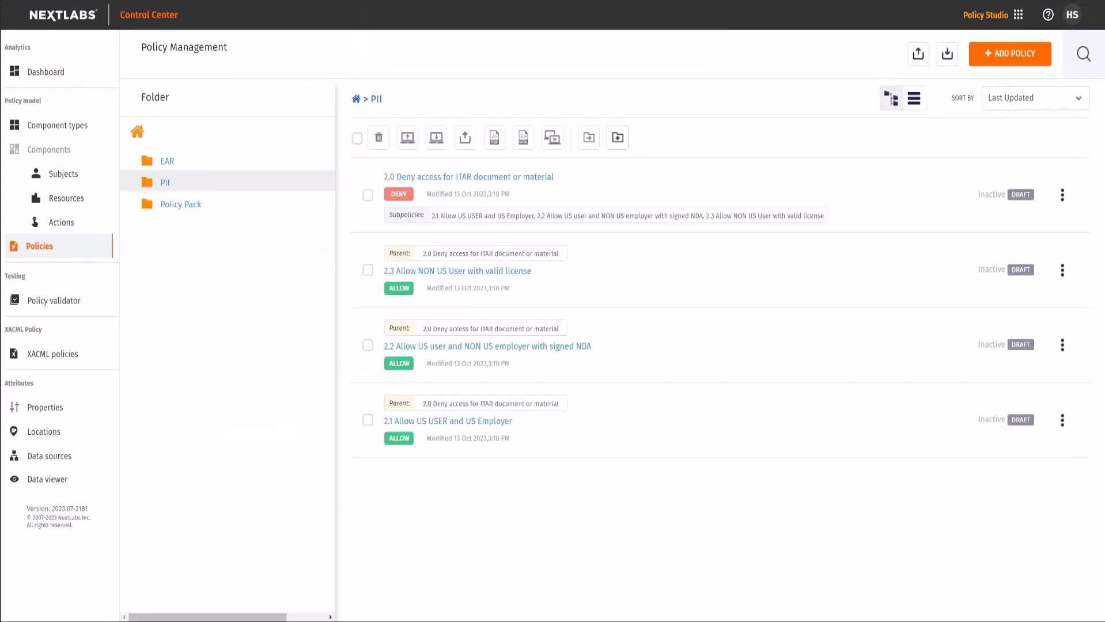
Set policy 2.0 Deny access for ITAR document or material to manual deployment on release-nextlabs-policy-controller-java-56f458466b-j9cm8 and deploy it immediately with its components and subpolicies
left_click(542, 177)
scroll(756, 299, "down", 10)
scroll(756, 299, "down", 9)
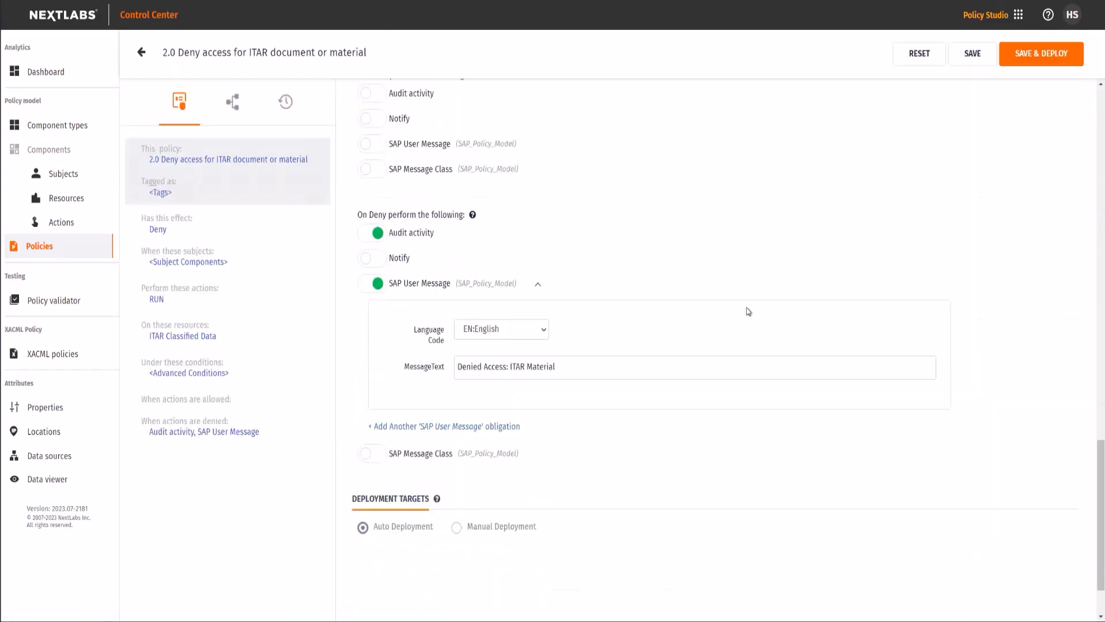
left_click(456, 452)
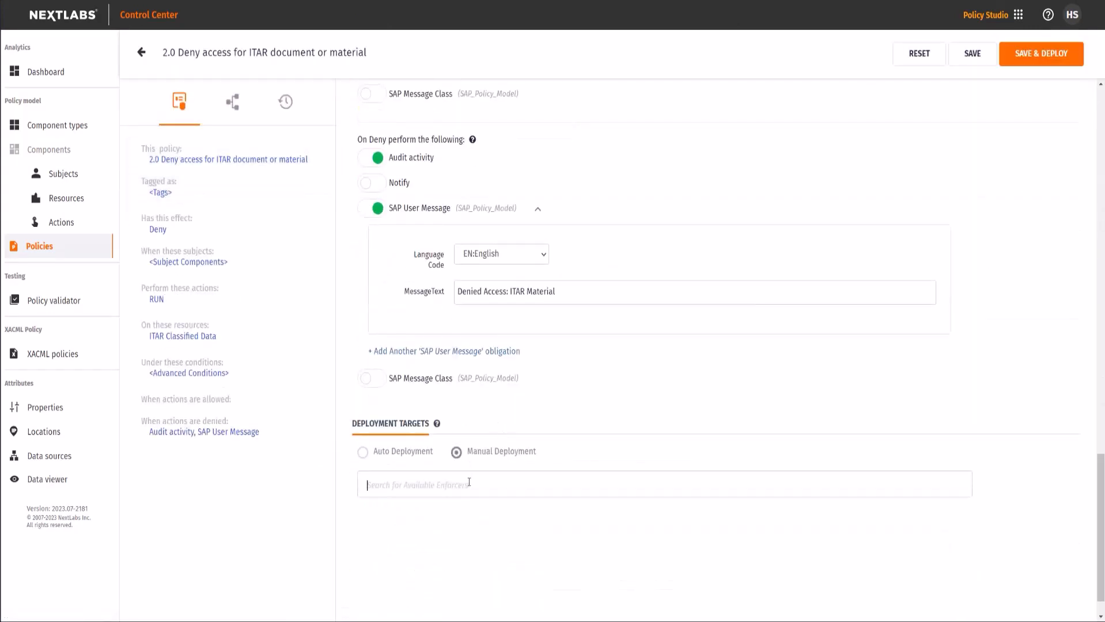
left_click(467, 484)
left_click(546, 603)
scroll(670, 470, "down", 1)
left_click(915, 594)
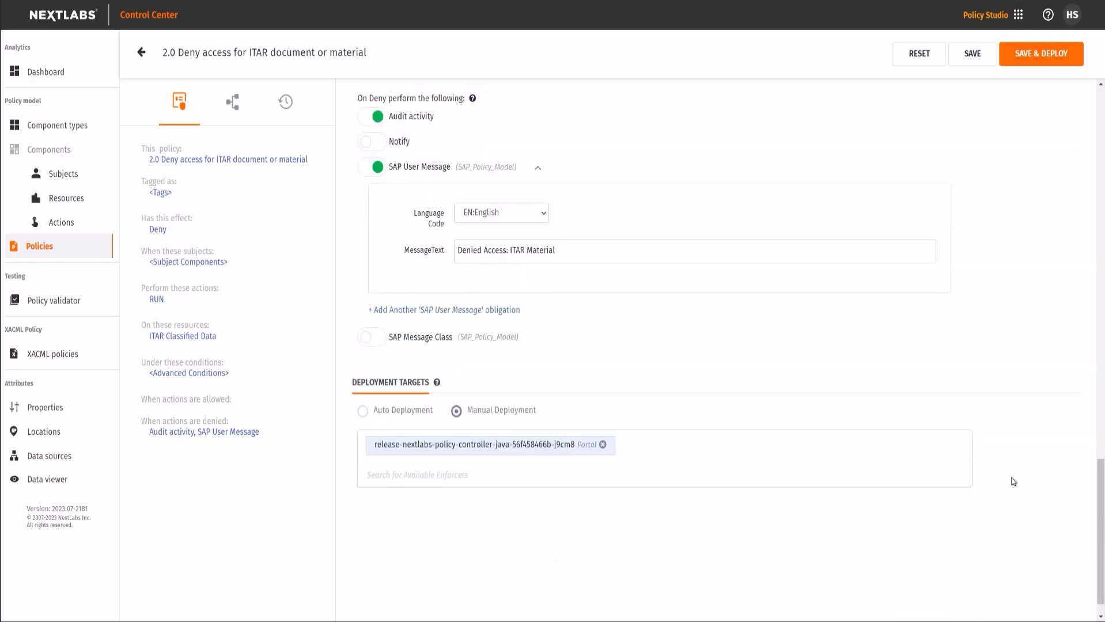
left_click(1038, 53)
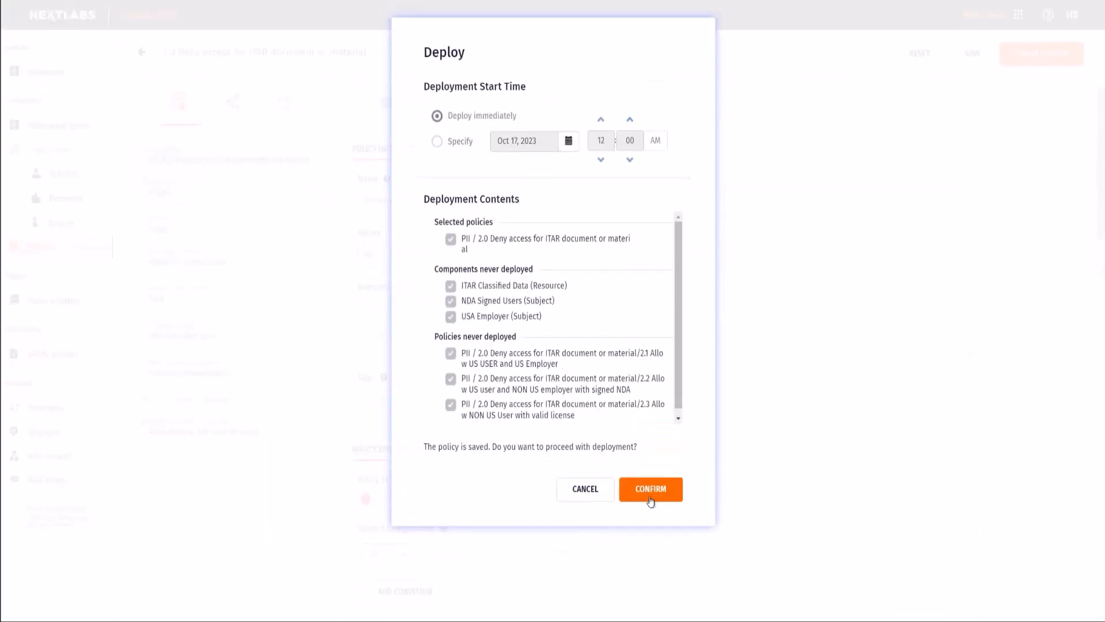
left_click(649, 499)
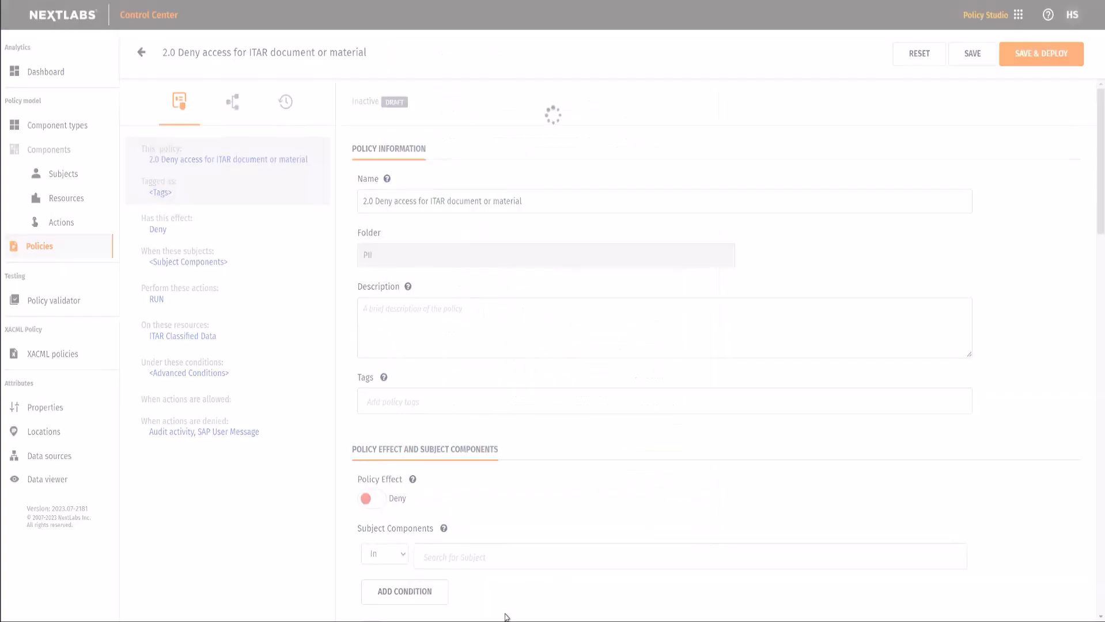